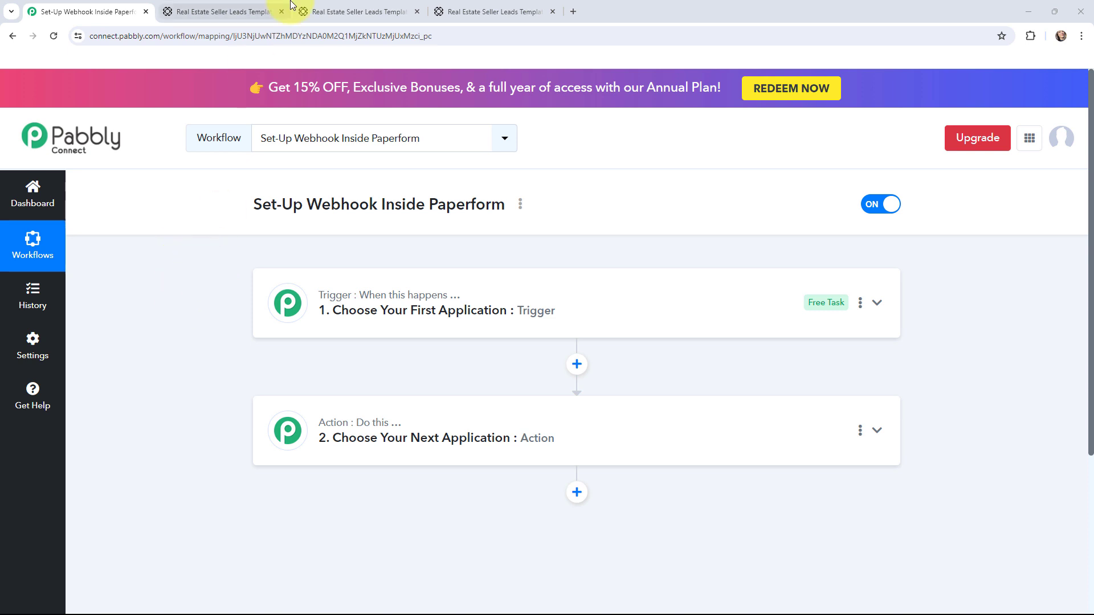
# Preview the live Inter City Property form in Paperform, then return to the Pabbly workflow.
pyautogui.click(268, 11)
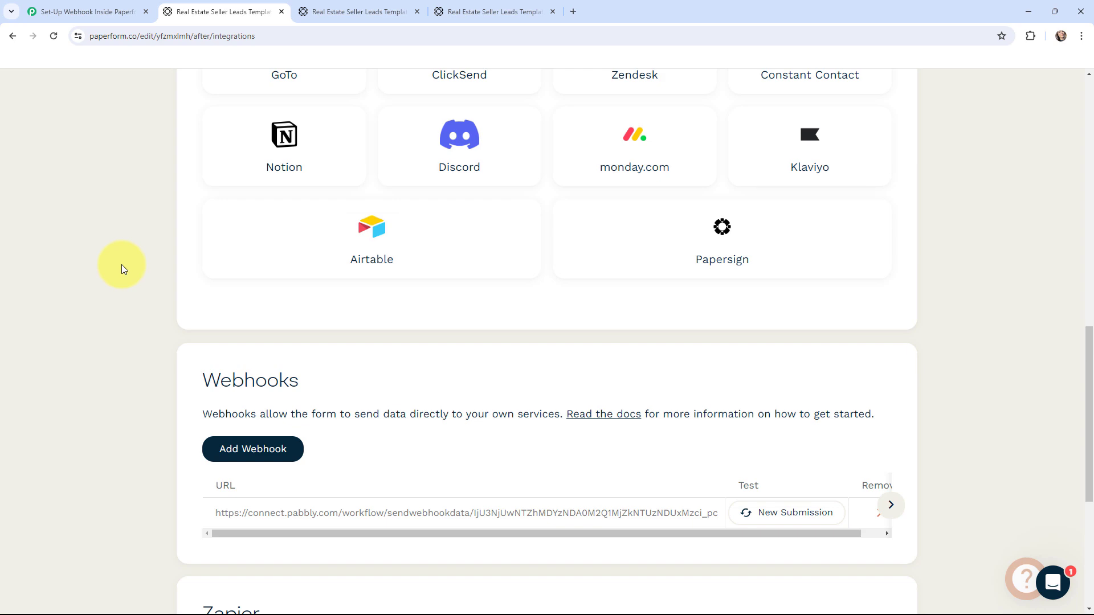
pyautogui.click(302, 6)
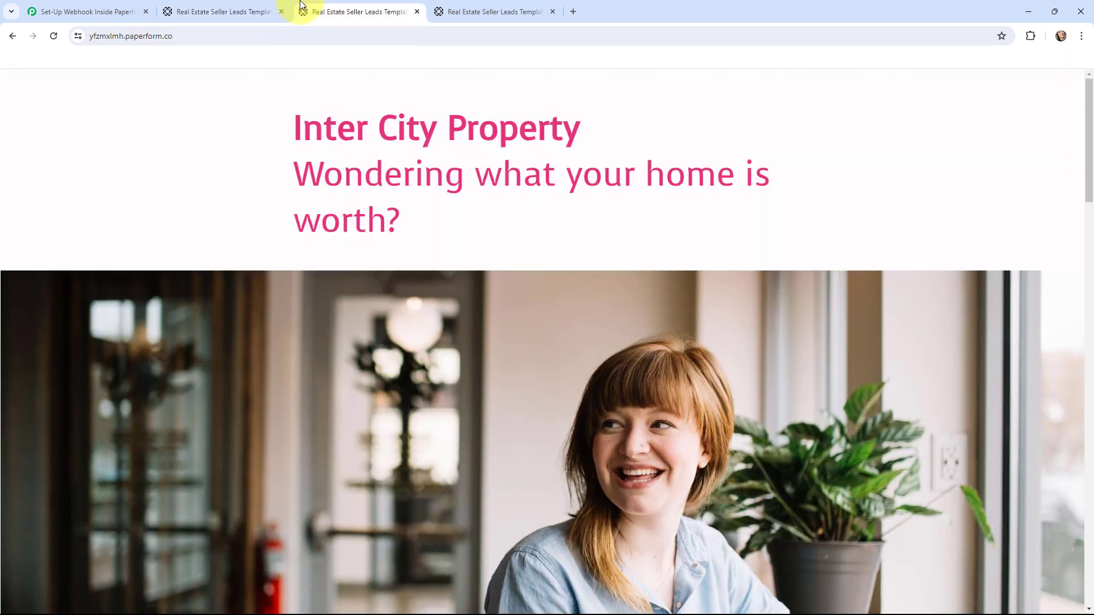
pyautogui.scroll(-13, 493, 252)
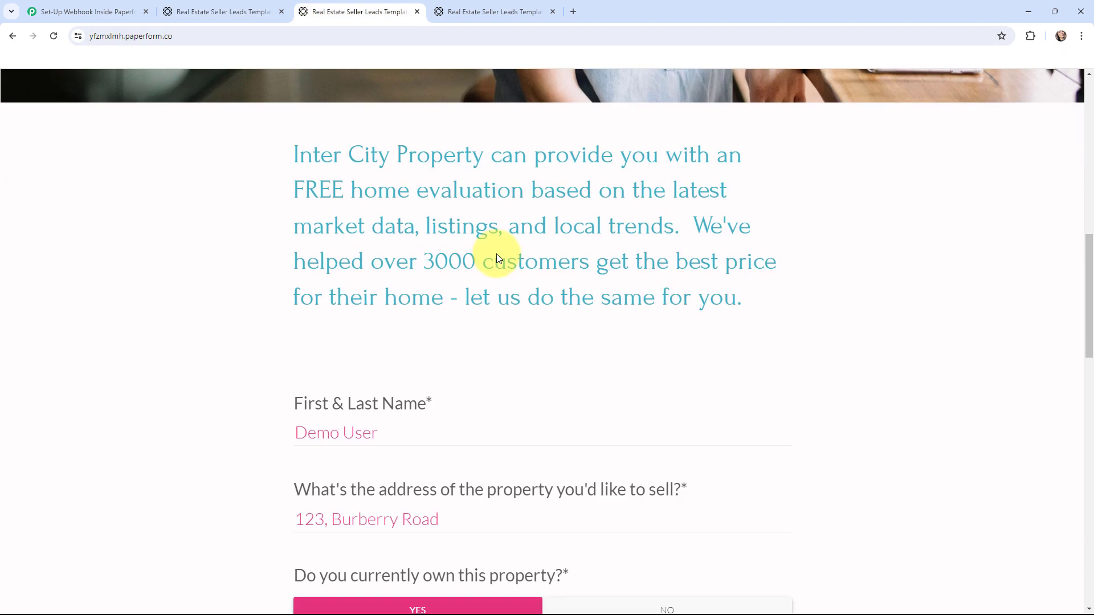
pyautogui.scroll(-4, 512, 253)
pyautogui.scroll(-2, 768, 257)
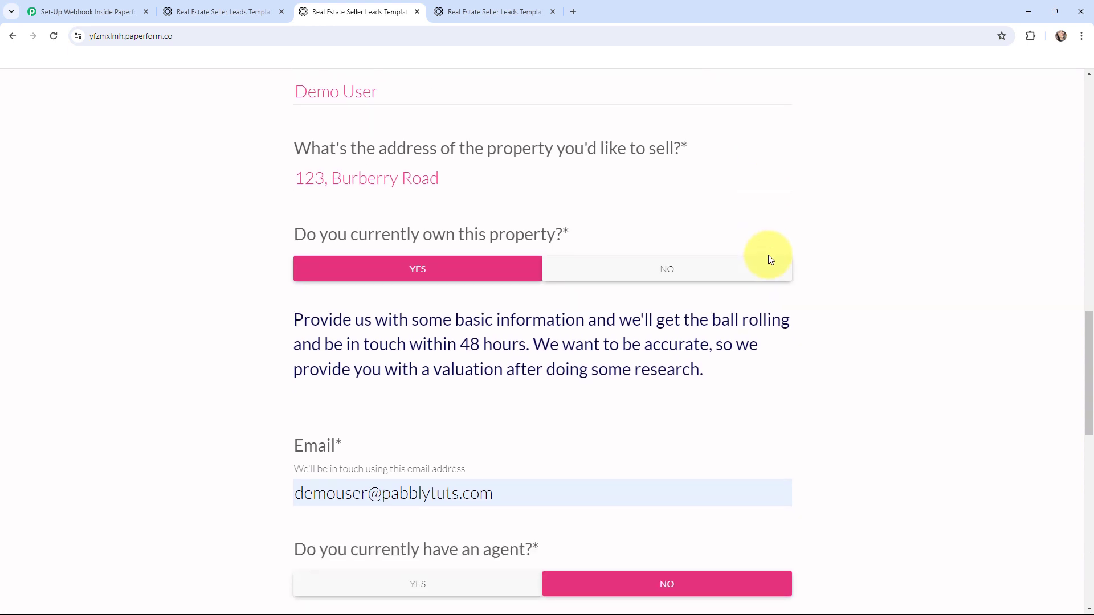
pyautogui.scroll(-3, 860, 330)
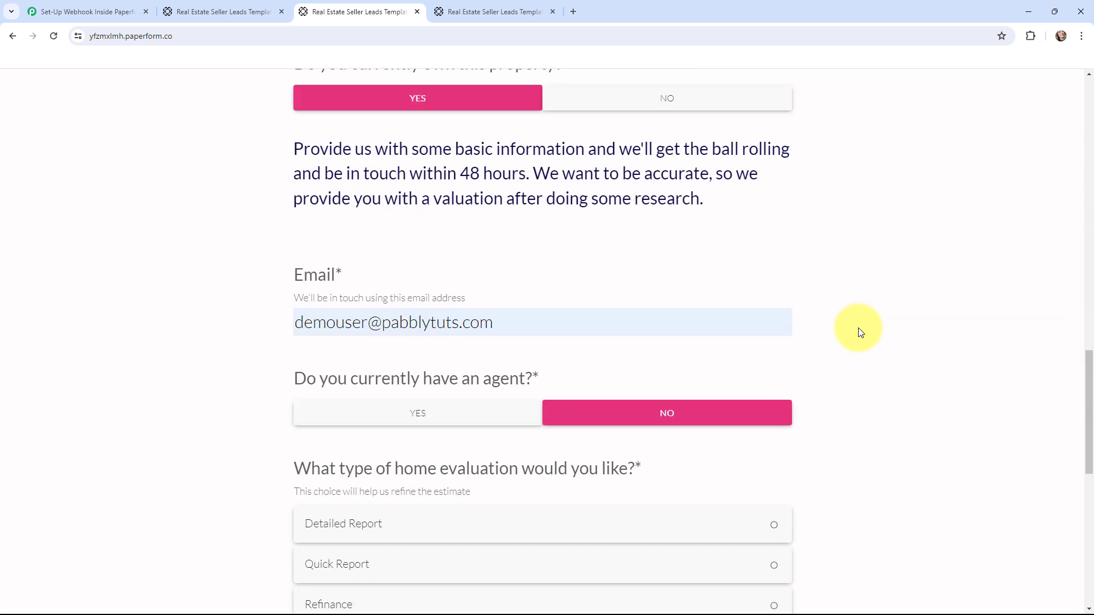
pyautogui.scroll(-2, 861, 333)
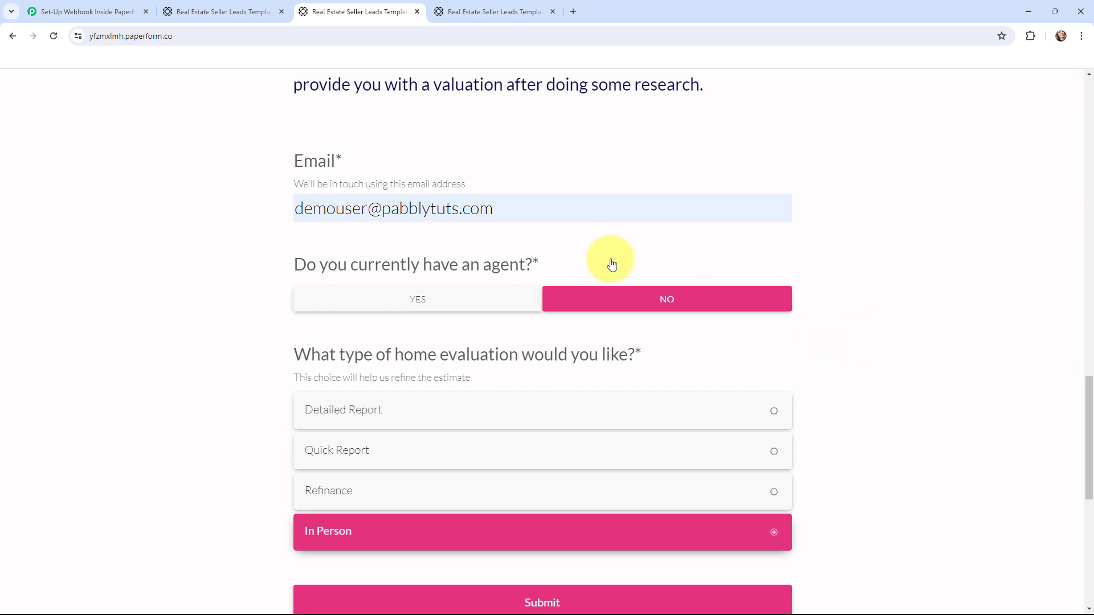
pyautogui.click(116, 11)
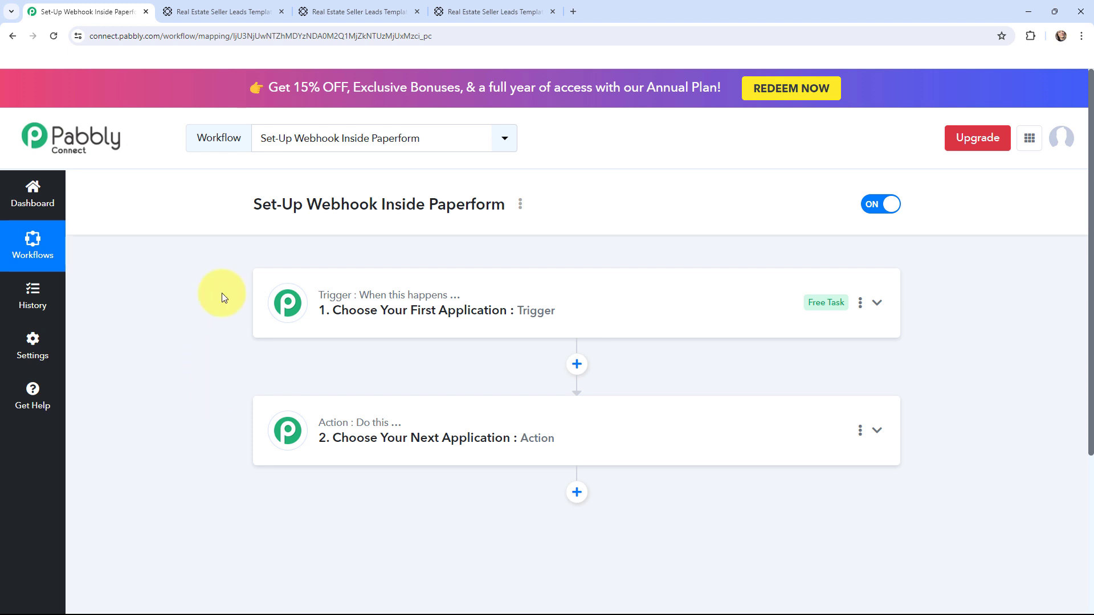
# Set the workflow trigger to Paperform with the New Form Submission event.
pyautogui.click(276, 295)
pyautogui.click(296, 386)
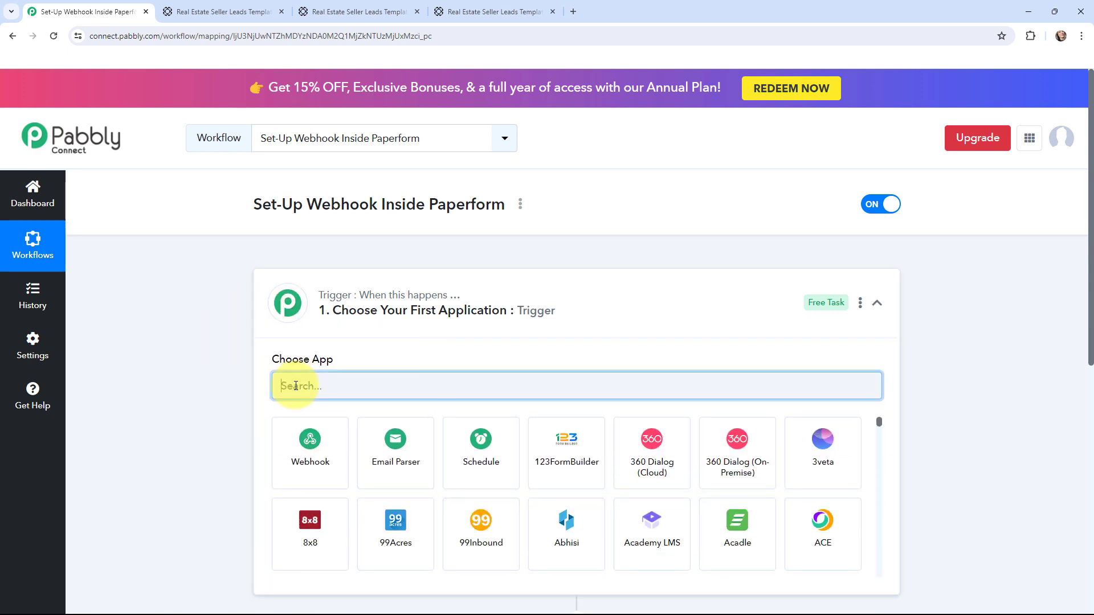
pyautogui.write('paperform')
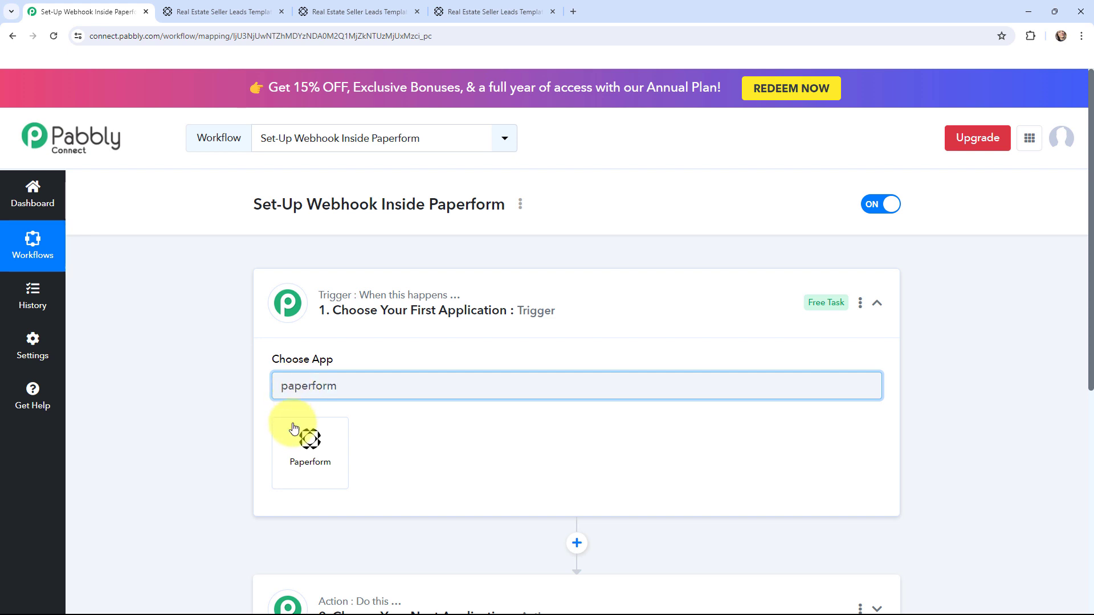
pyautogui.click(298, 462)
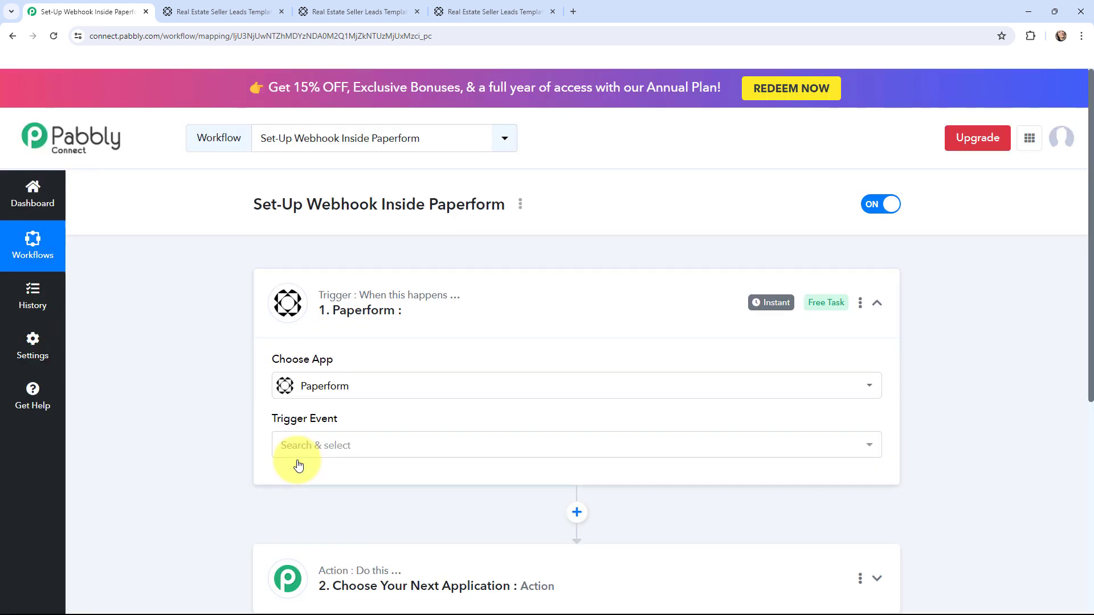
pyautogui.click(347, 446)
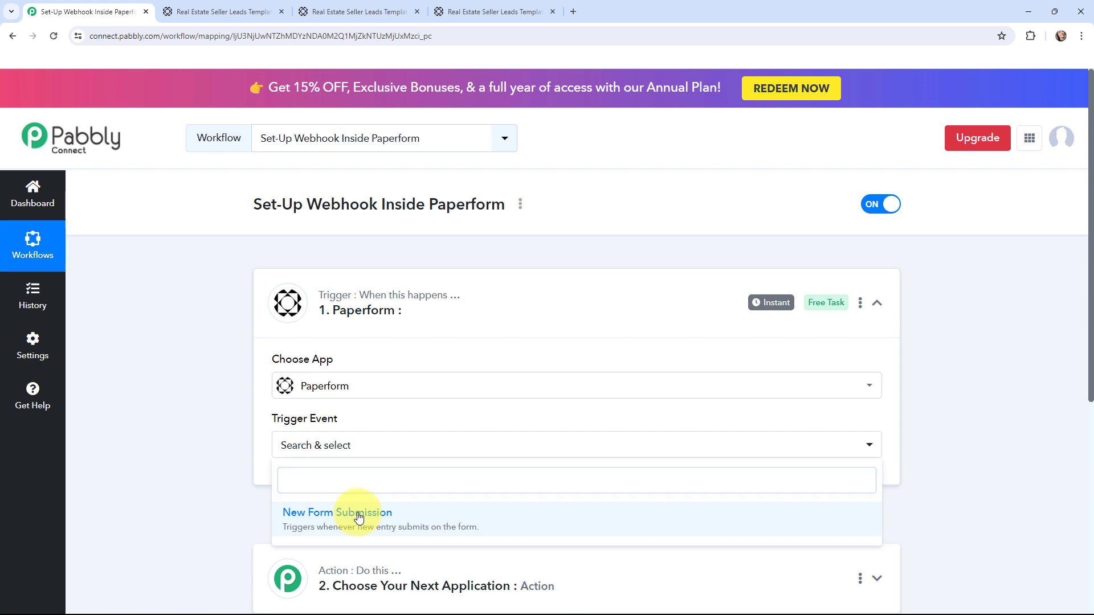
pyautogui.click(359, 518)
# Review the trigger's webhook URL and setup instructions.
pyautogui.scroll(-3, 201, 275)
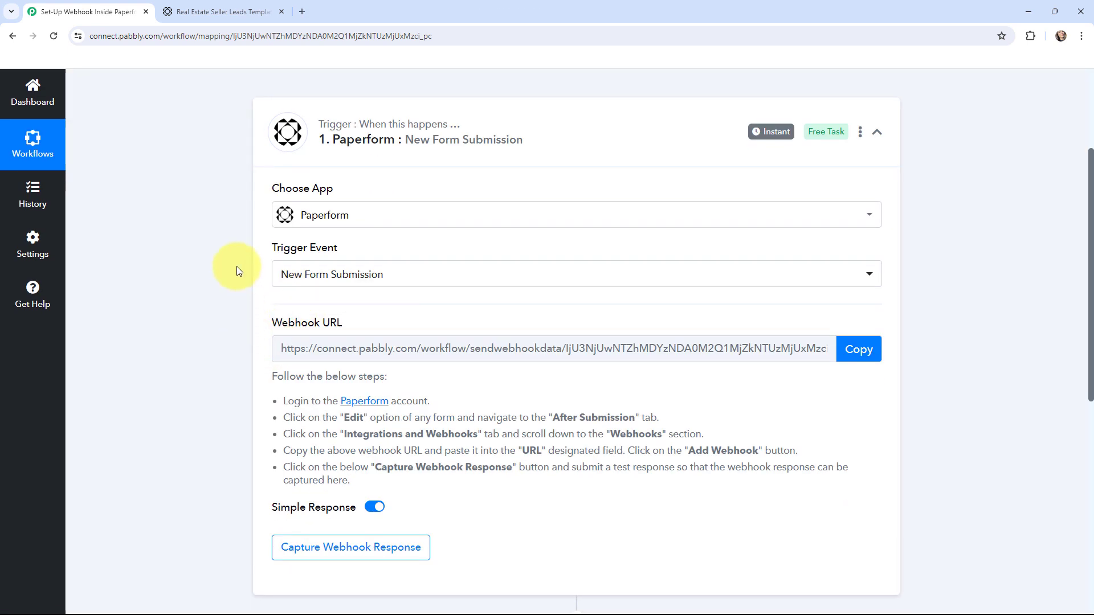
pyautogui.scroll(-1, 237, 268)
pyautogui.moveTo(272, 320); pyautogui.dragTo(347, 432)
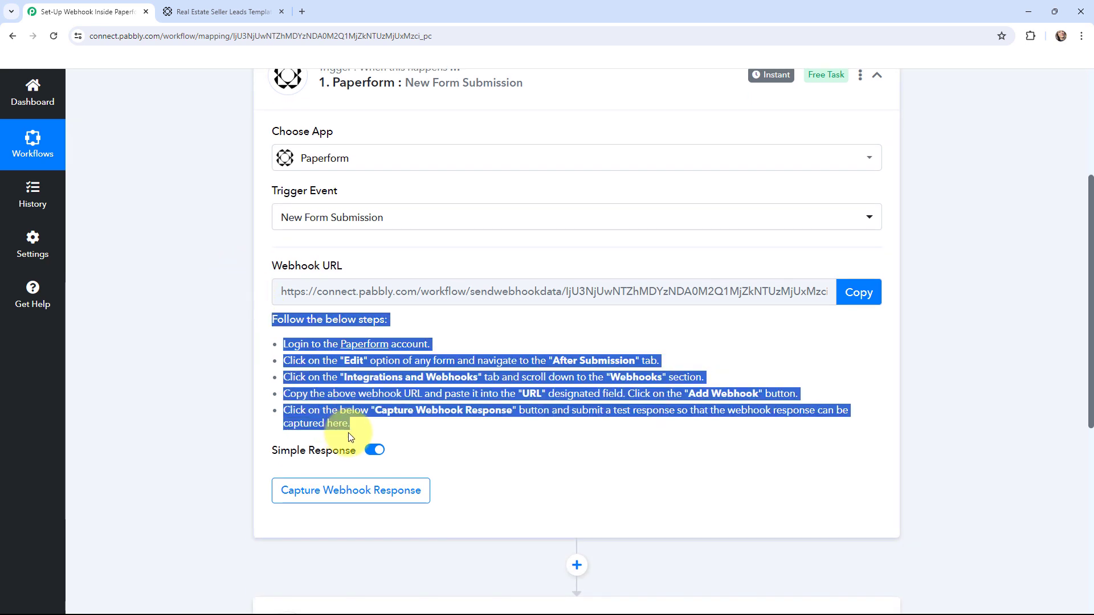
pyautogui.click(201, 326)
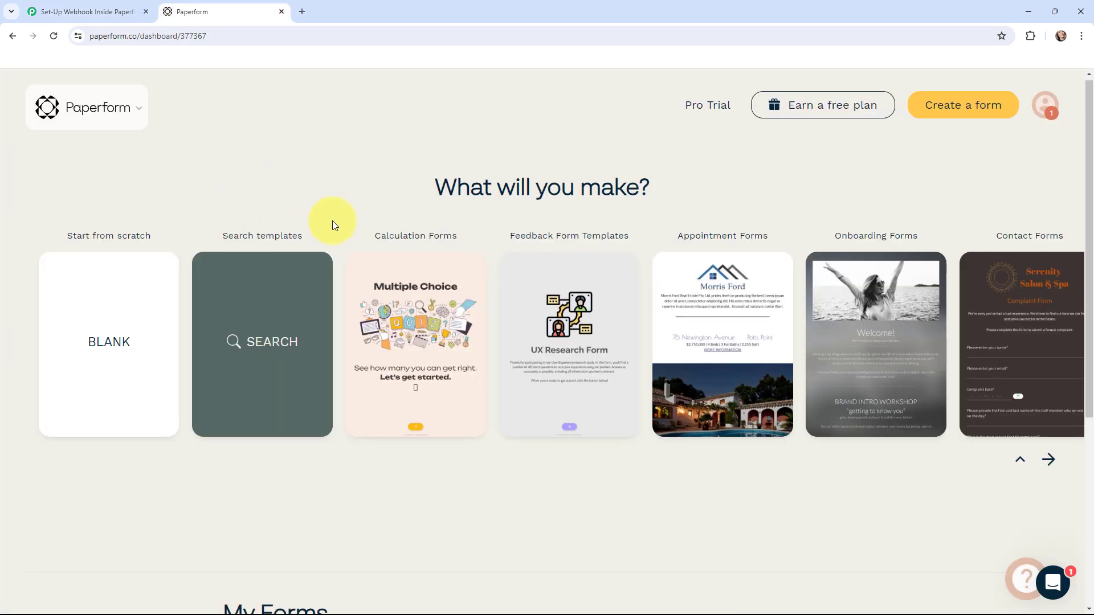
# Edit the Real Estate Seller Leads Template and look over the Inter City Property form's questions.
pyautogui.scroll(-5, 333, 221)
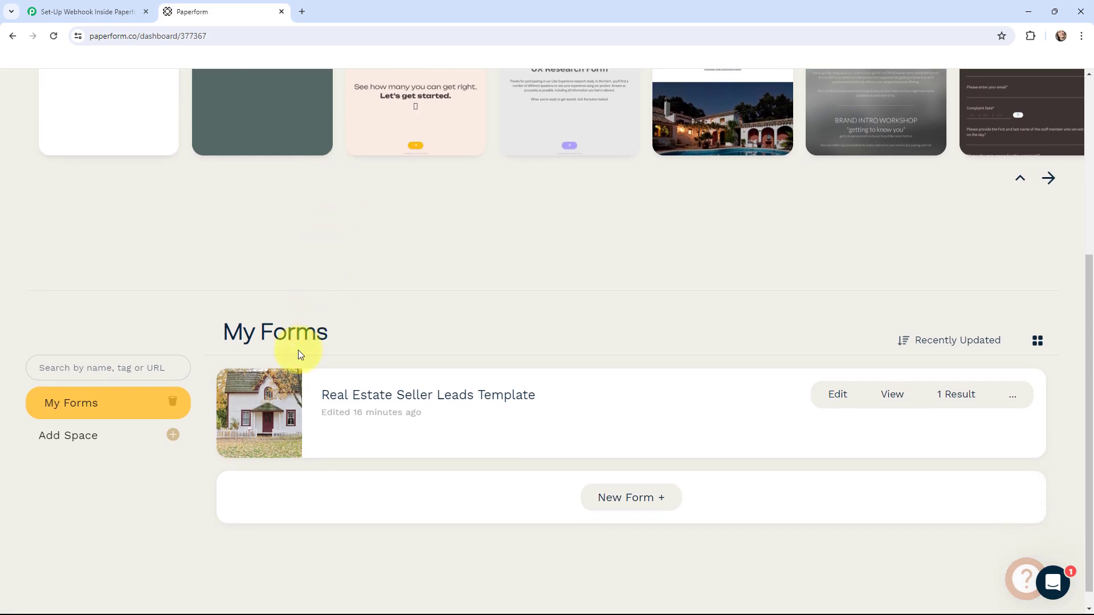
pyautogui.click(243, 402)
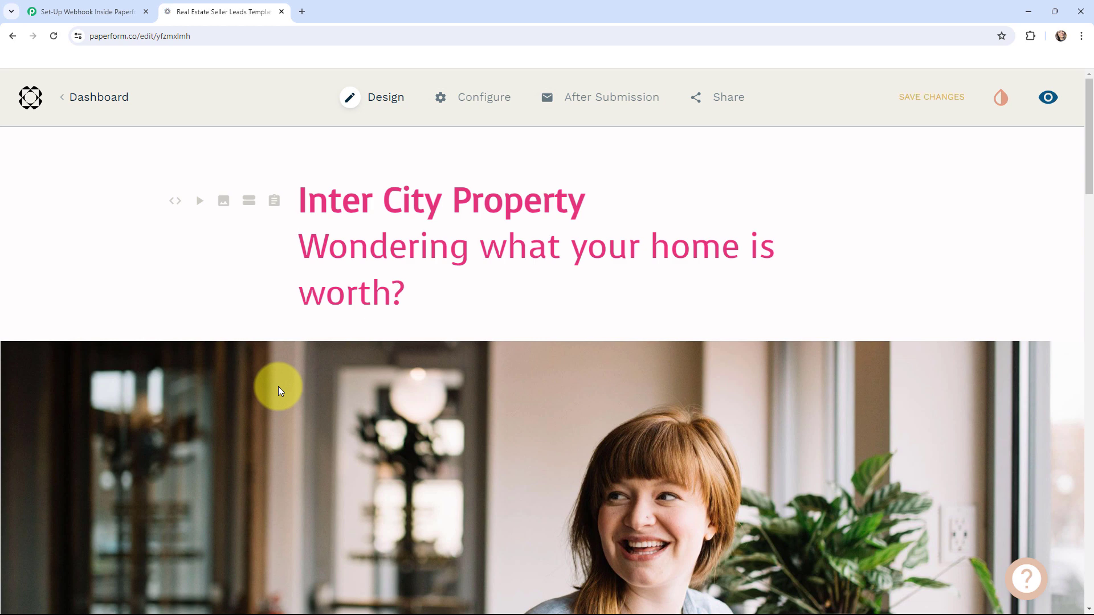
pyautogui.scroll(-5, 487, 416)
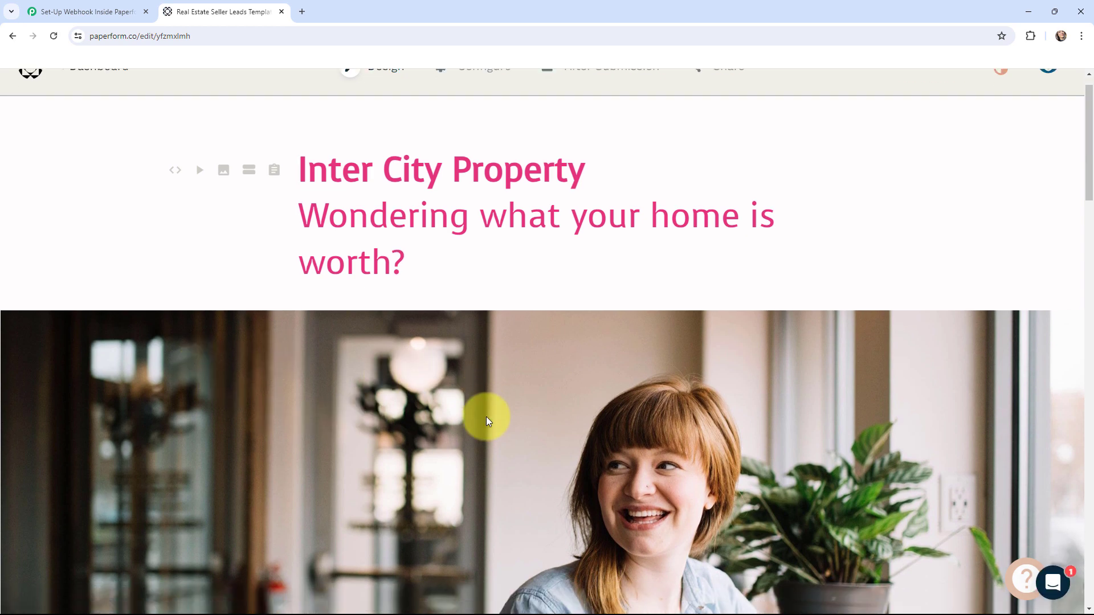
pyautogui.scroll(-12, 489, 415)
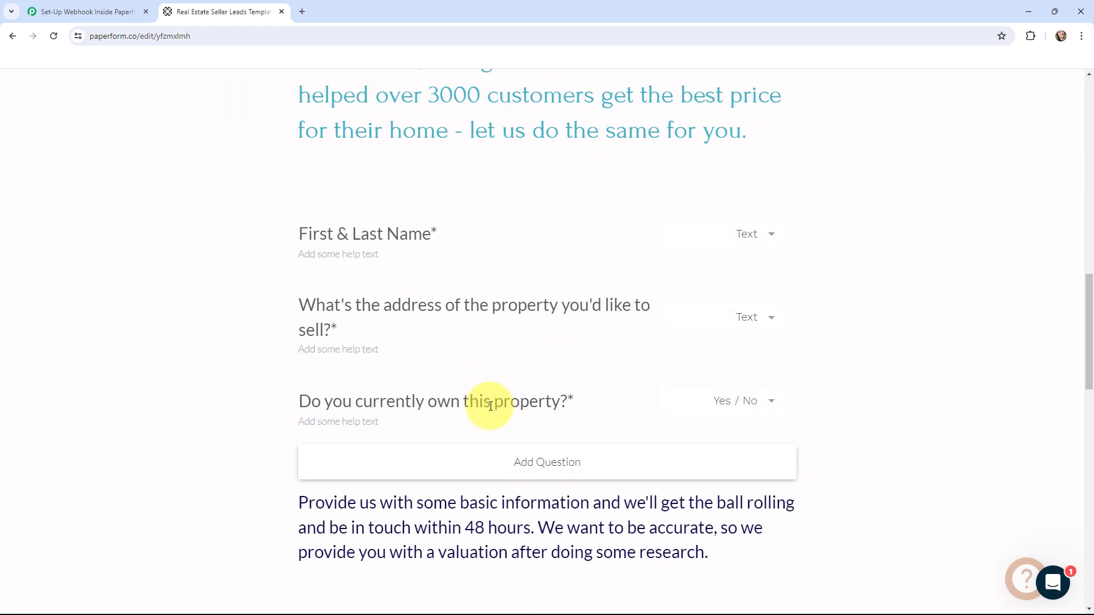
pyautogui.scroll(1, 484, 401)
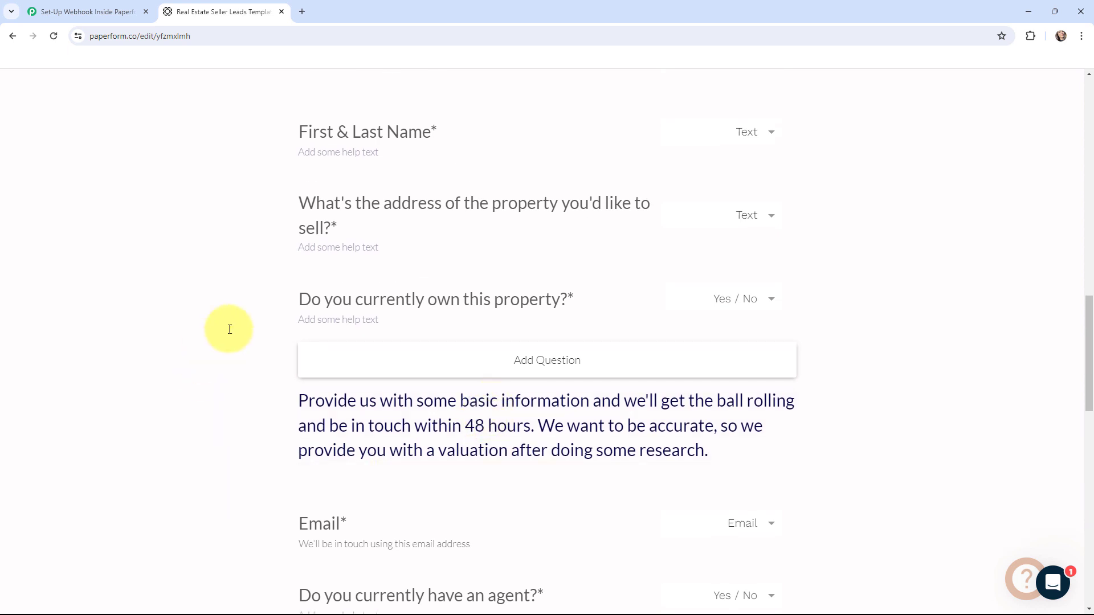
pyautogui.scroll(-5, 268, 366)
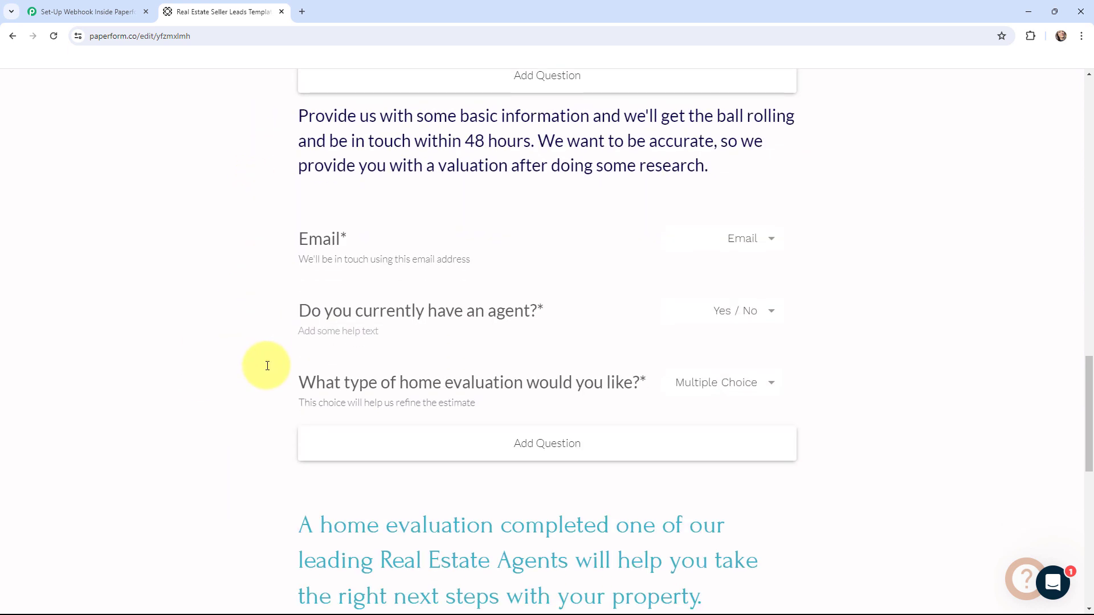
pyautogui.scroll(3, 267, 366)
pyautogui.scroll(9, 268, 366)
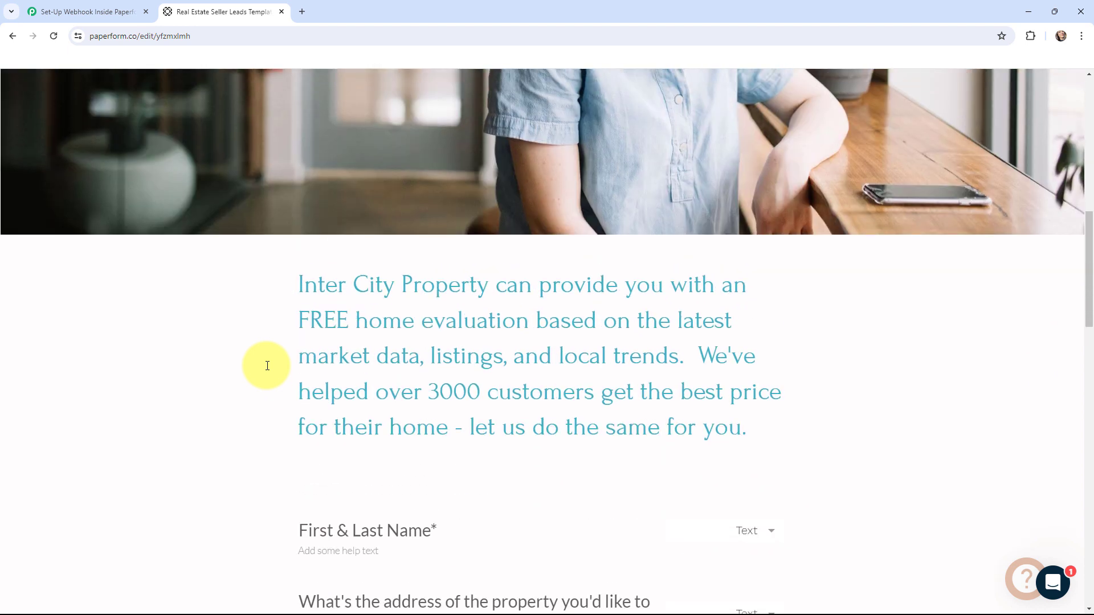
pyautogui.scroll(1, 267, 366)
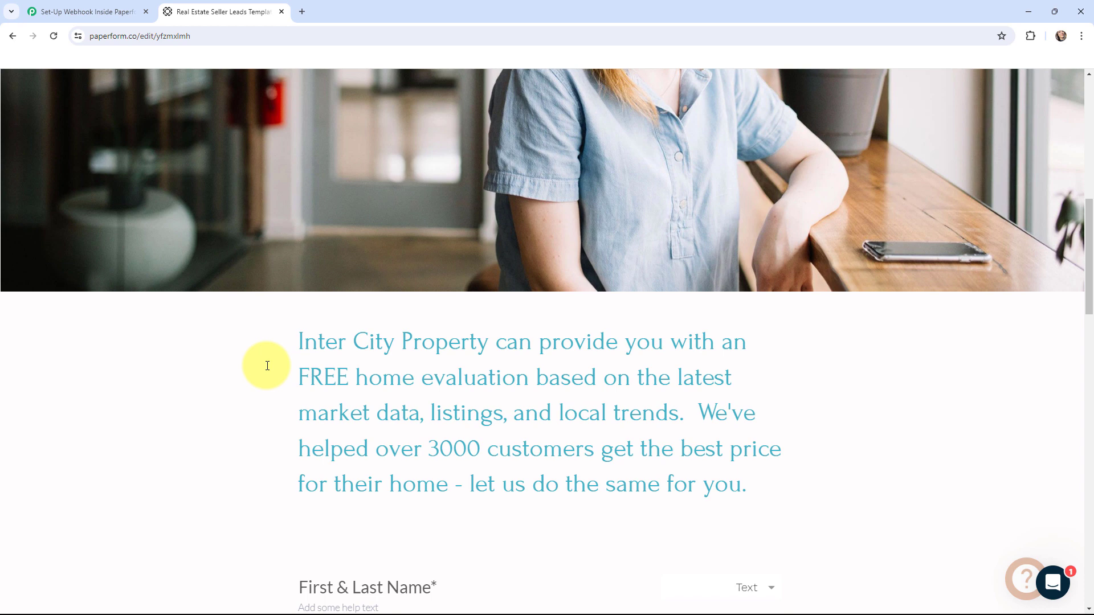
pyautogui.scroll(10, 267, 366)
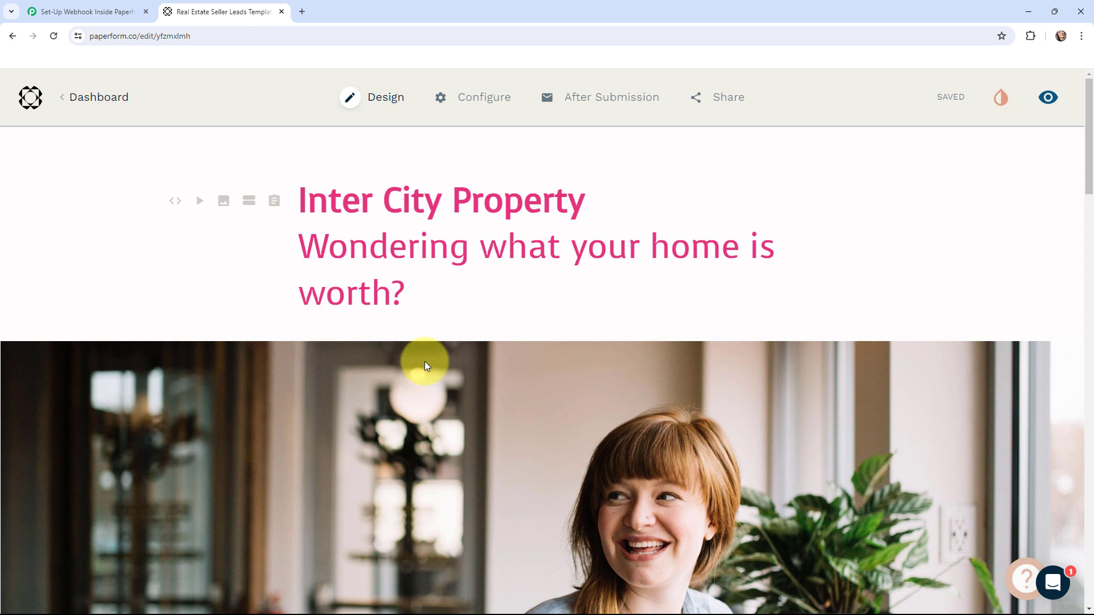
# Expand the empty Webhooks section under After Submission > Integrations & Webhooks, then return to Pabbly.
pyautogui.moveTo(606, 101)
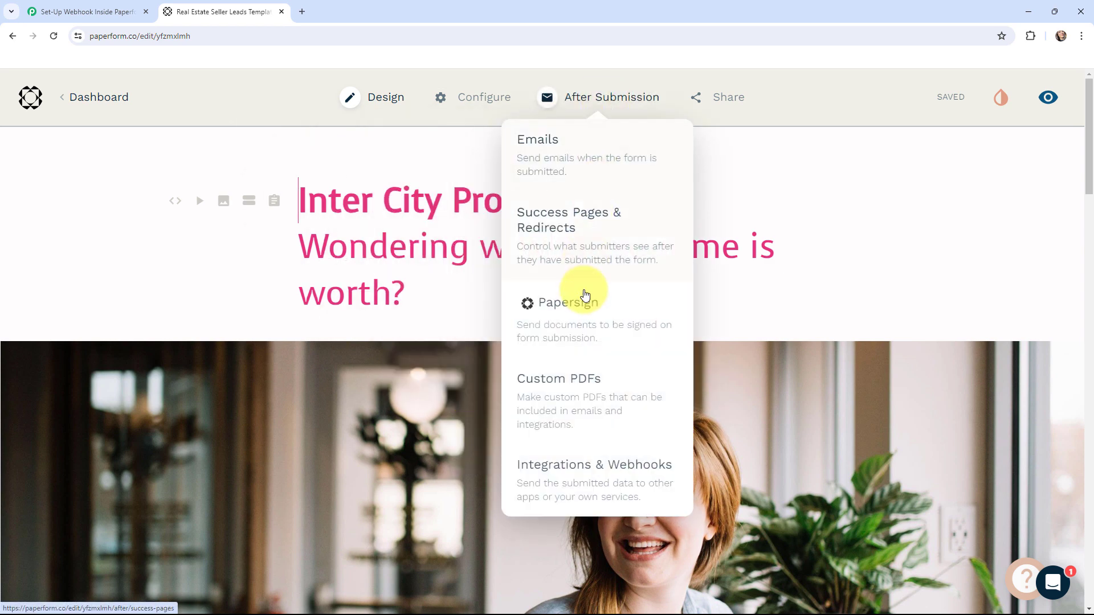
pyautogui.click(590, 465)
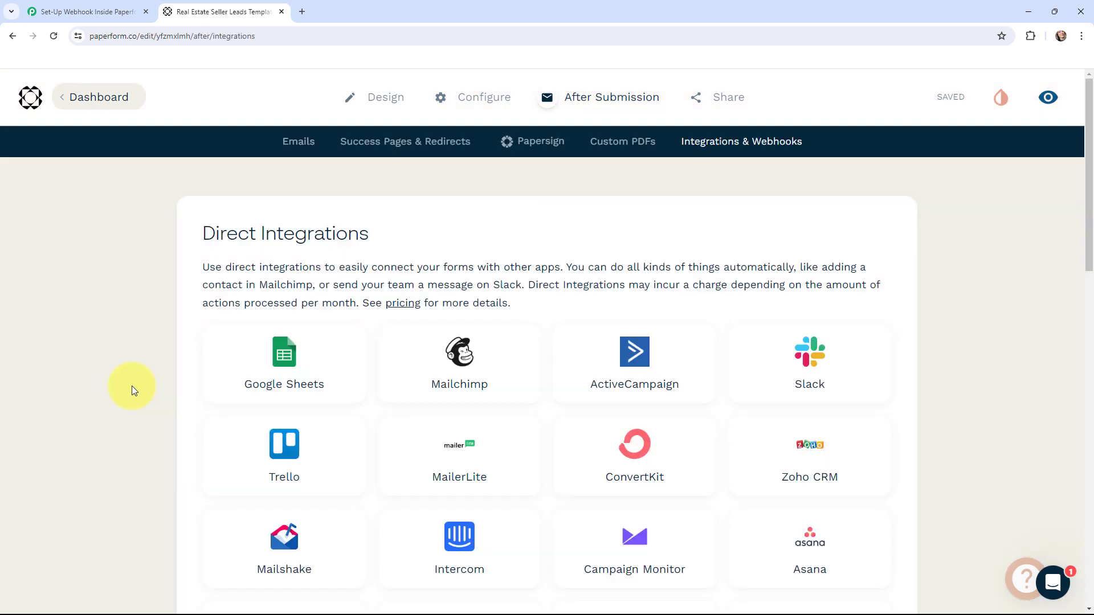
pyautogui.scroll(-15, 131, 335)
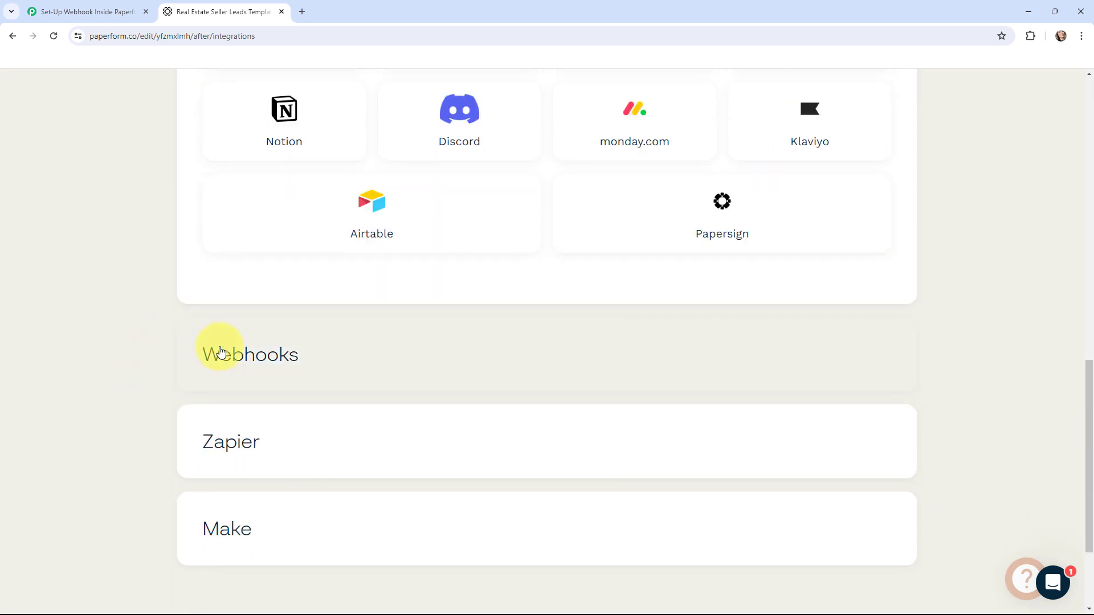
pyautogui.click(221, 351)
pyautogui.scroll(1, 350, 422)
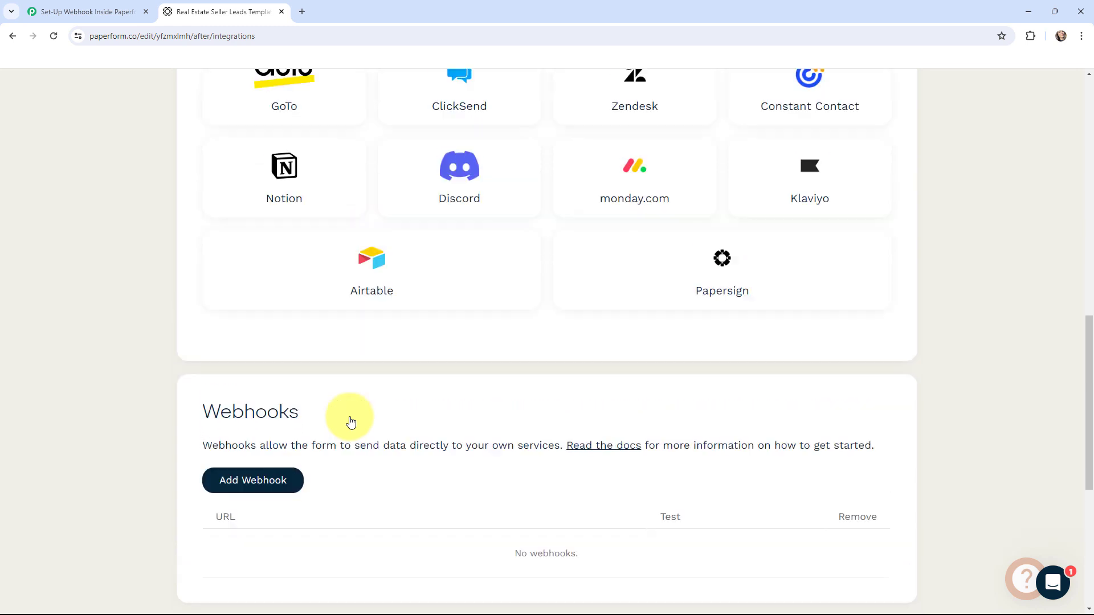
pyautogui.click(100, 7)
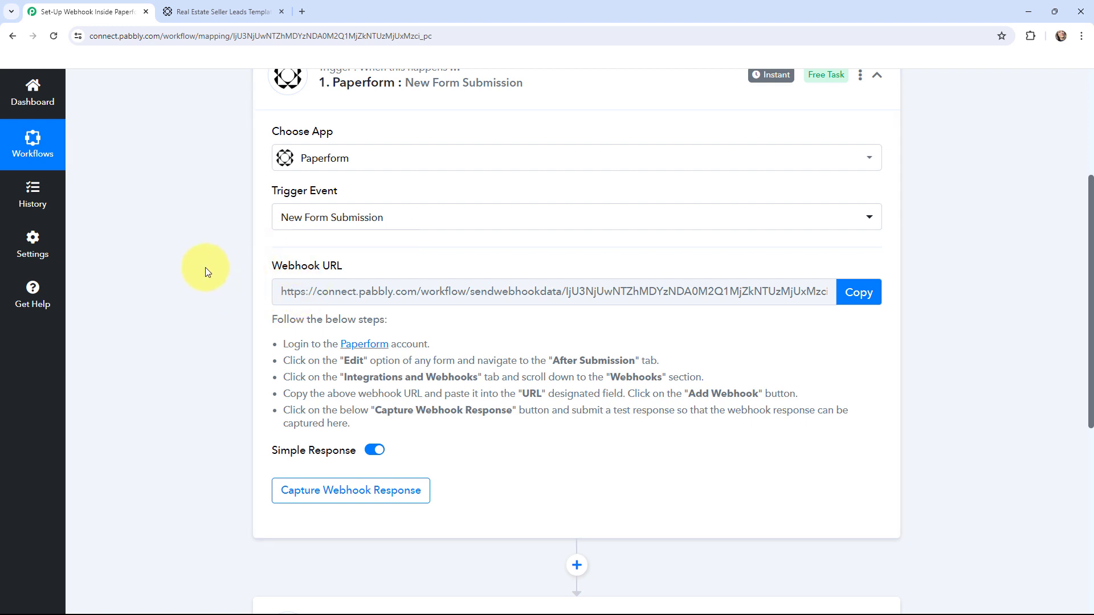
# Copy the Pabbly webhook URL and create it as a new webhook on the Paperform form.
pyautogui.click(854, 293)
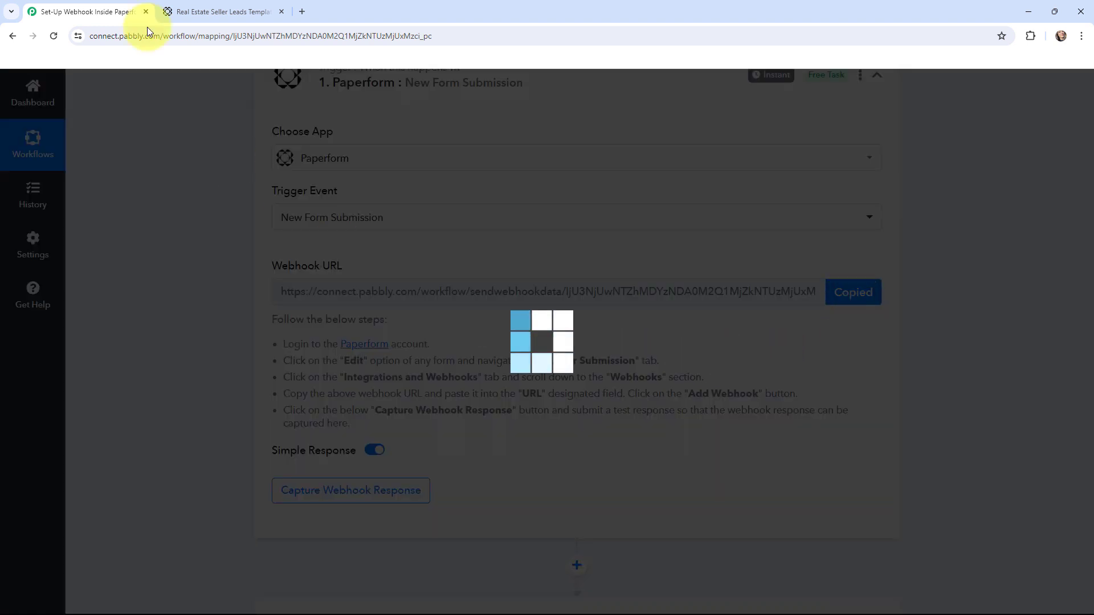
pyautogui.click(182, 7)
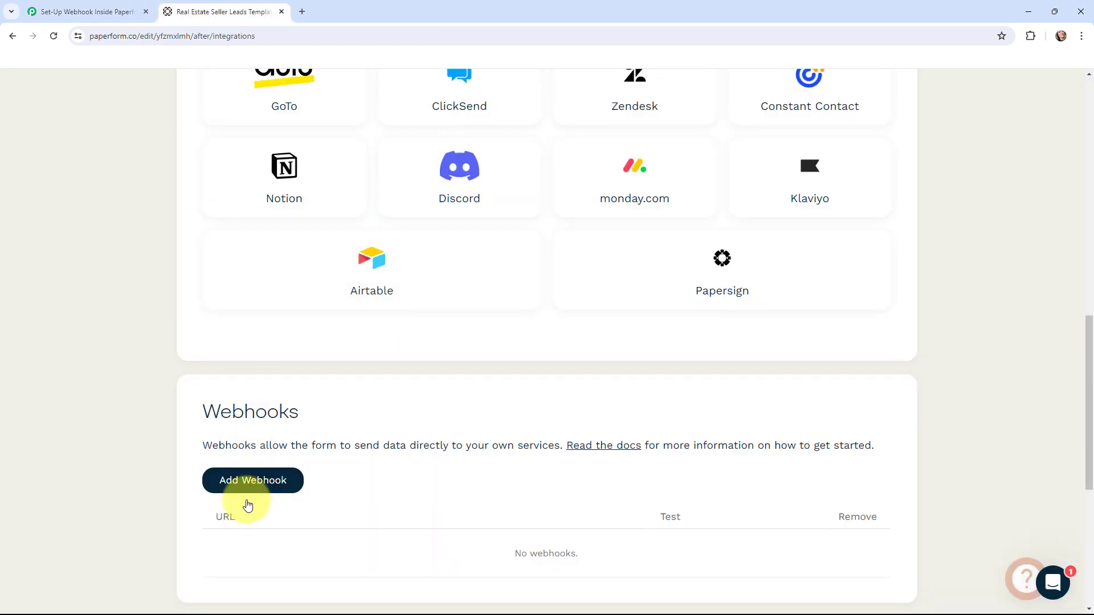
pyautogui.click(244, 481)
pyautogui.click(437, 341)
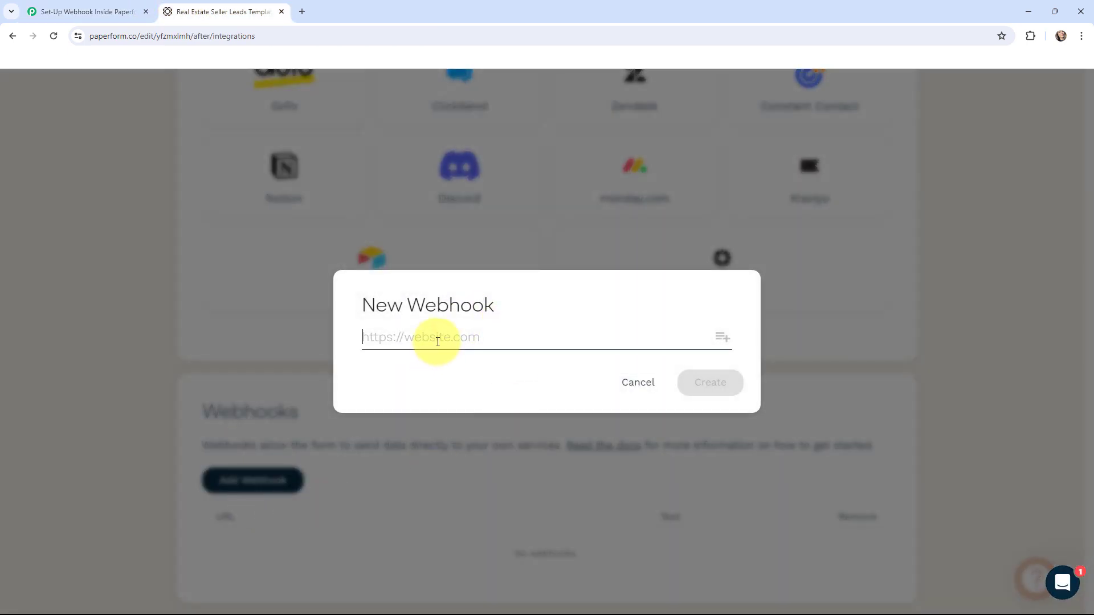
pyautogui.hotkey('ctrl', 'v')
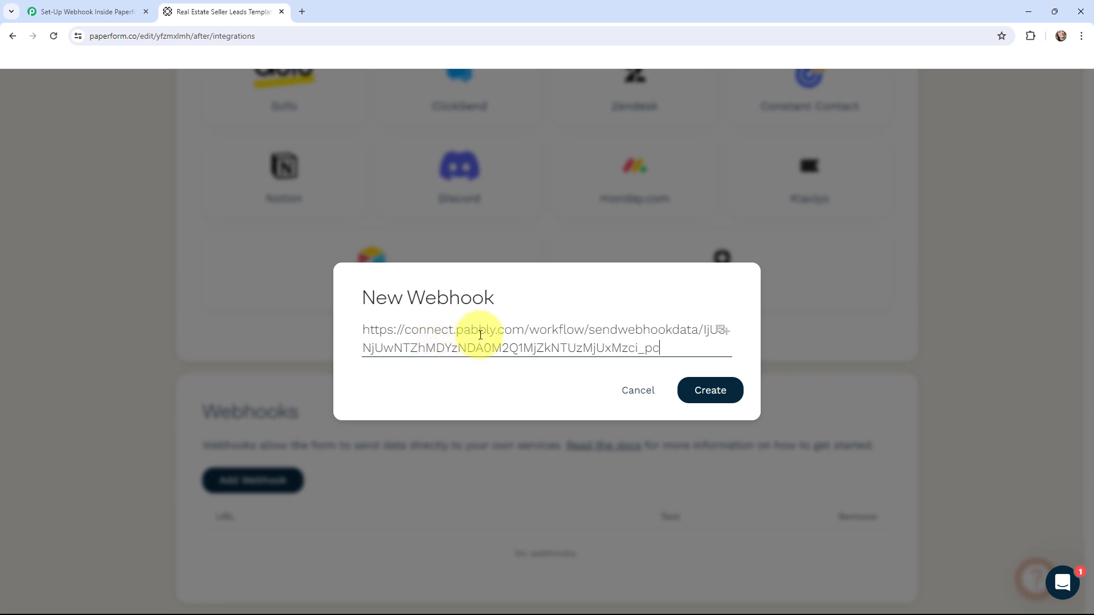
pyautogui.click(701, 397)
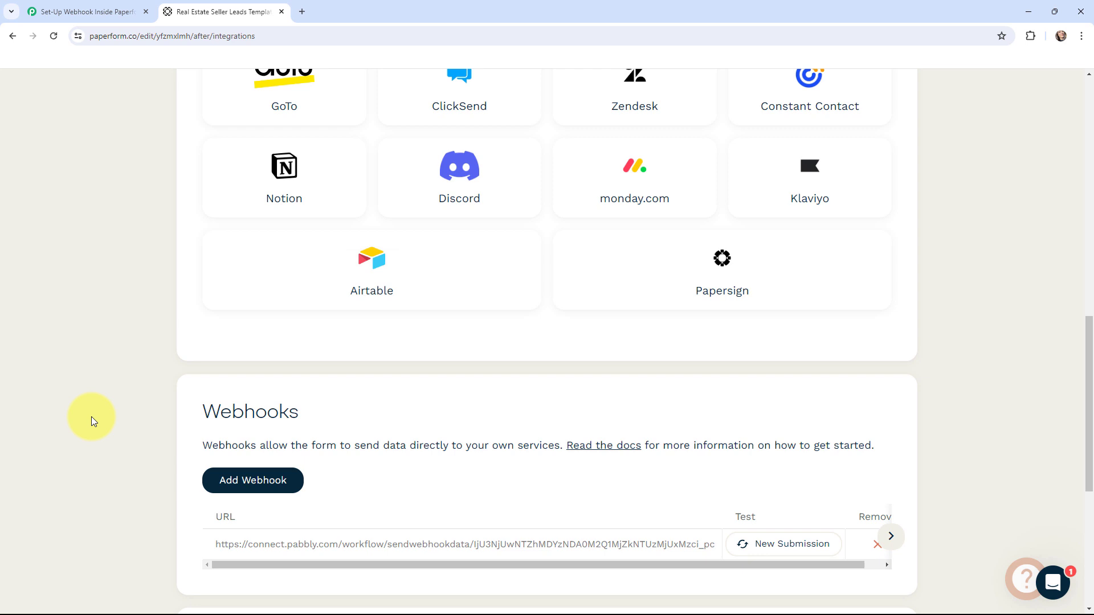
pyautogui.scroll(-1, 10, 440)
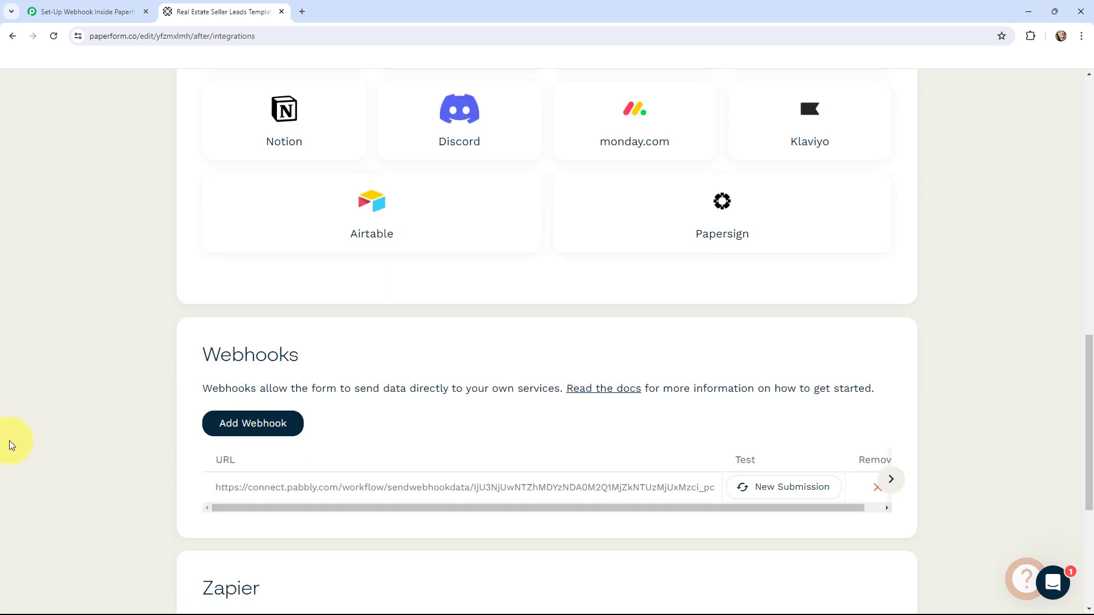
pyautogui.scroll(13, 9, 440)
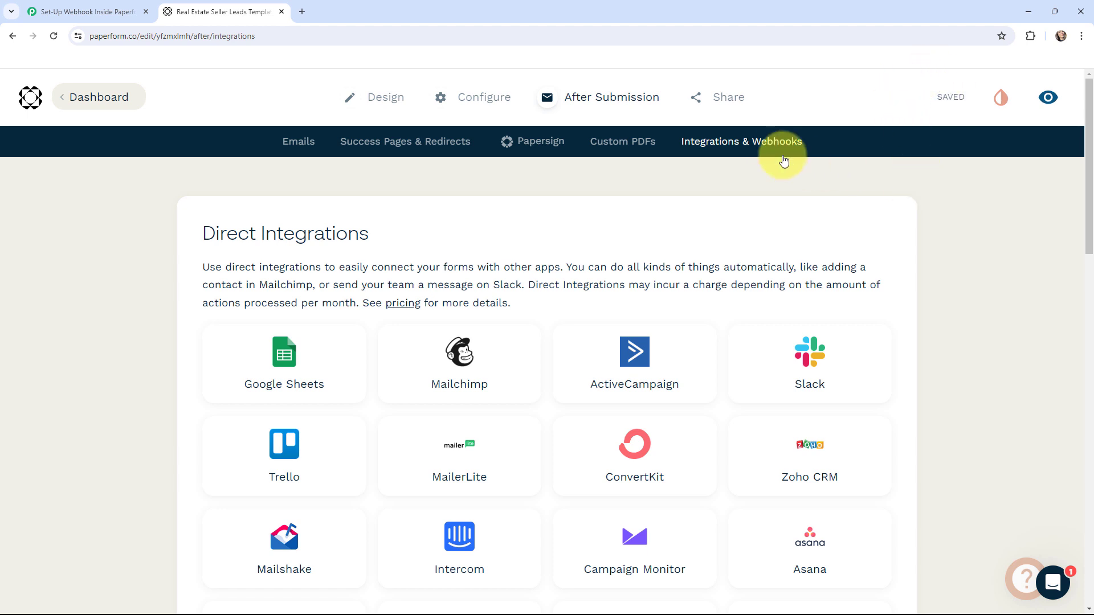
# Copy the form's Social & URL share link and load it in a new tab.
pyautogui.moveTo(726, 101)
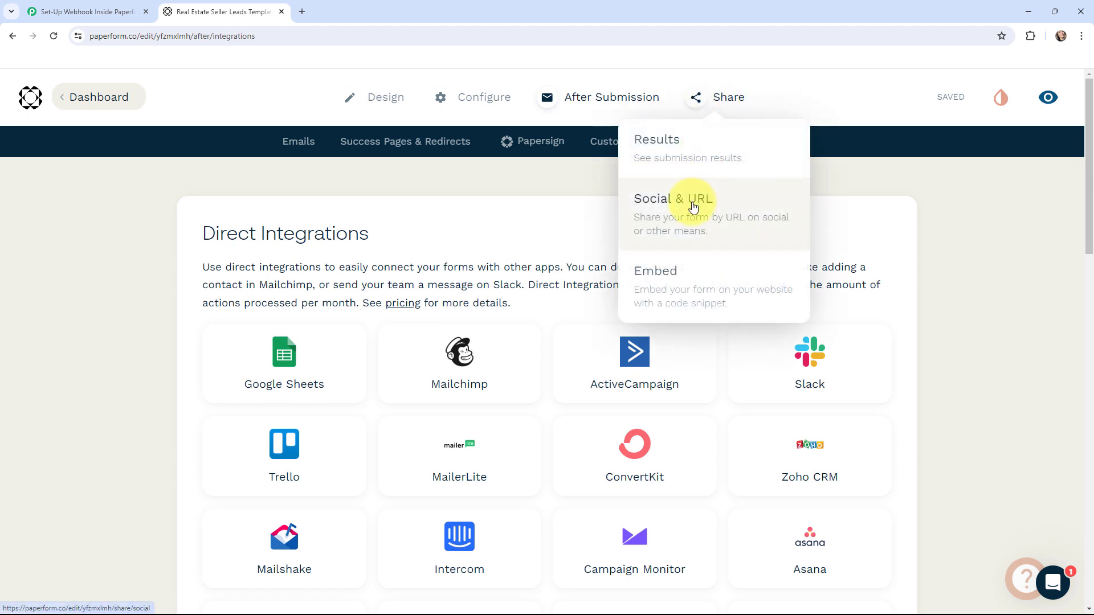
pyautogui.click(693, 206)
pyautogui.click(623, 302)
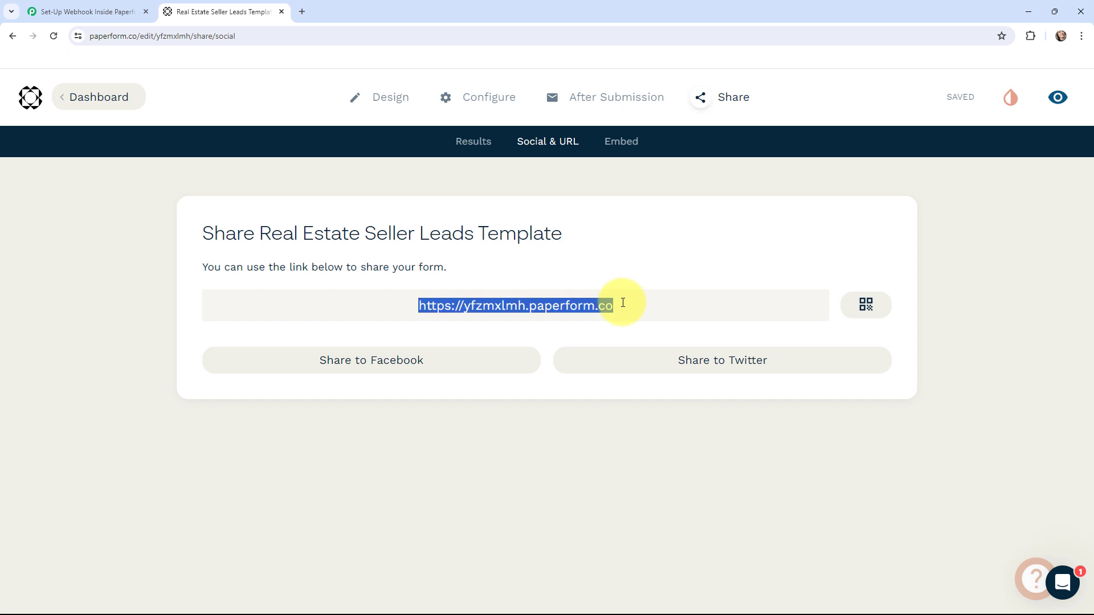
pyautogui.hotkey('ctrl', 'c')
pyautogui.click(302, 12)
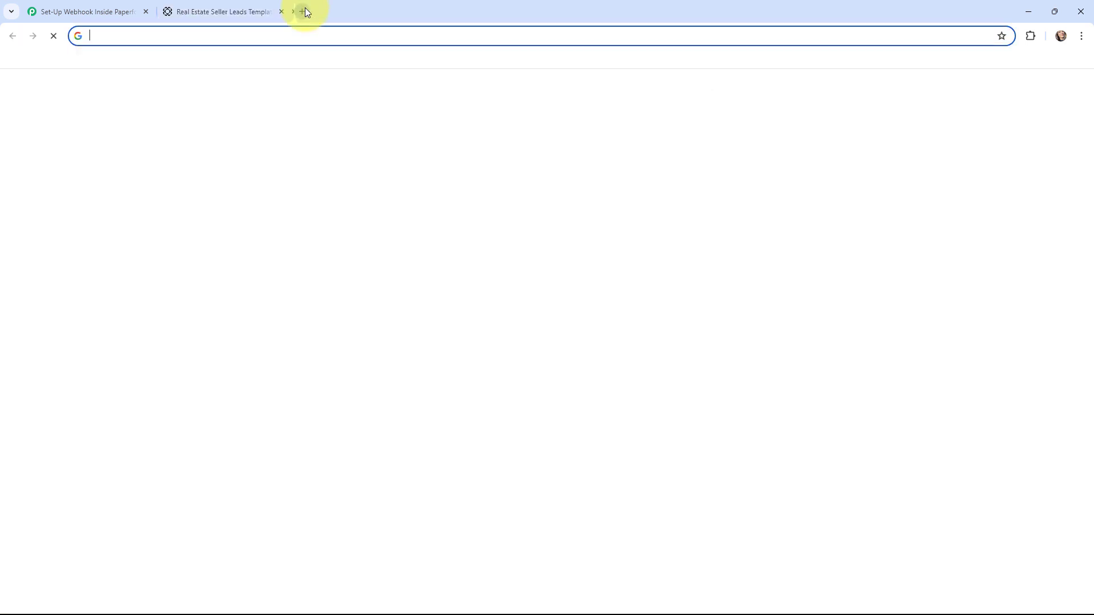
pyautogui.hotkey('ctrl', 'v')
pyautogui.press('Return')
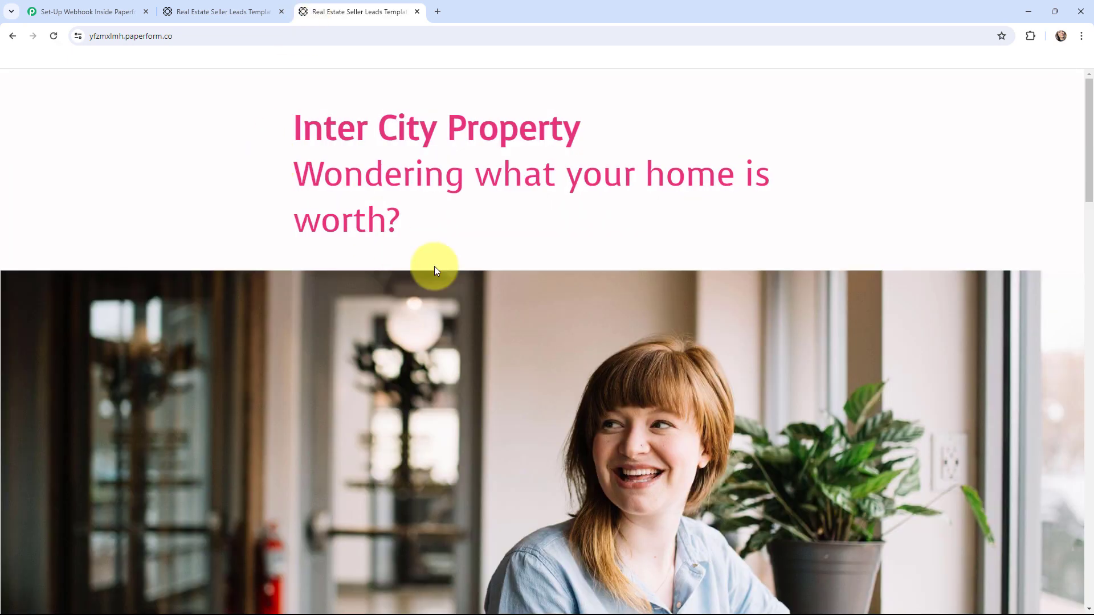
# Enter a test name and property address on the live form.
pyautogui.scroll(-5, 467, 269)
pyautogui.scroll(-9, 467, 274)
pyautogui.scroll(14, 464, 264)
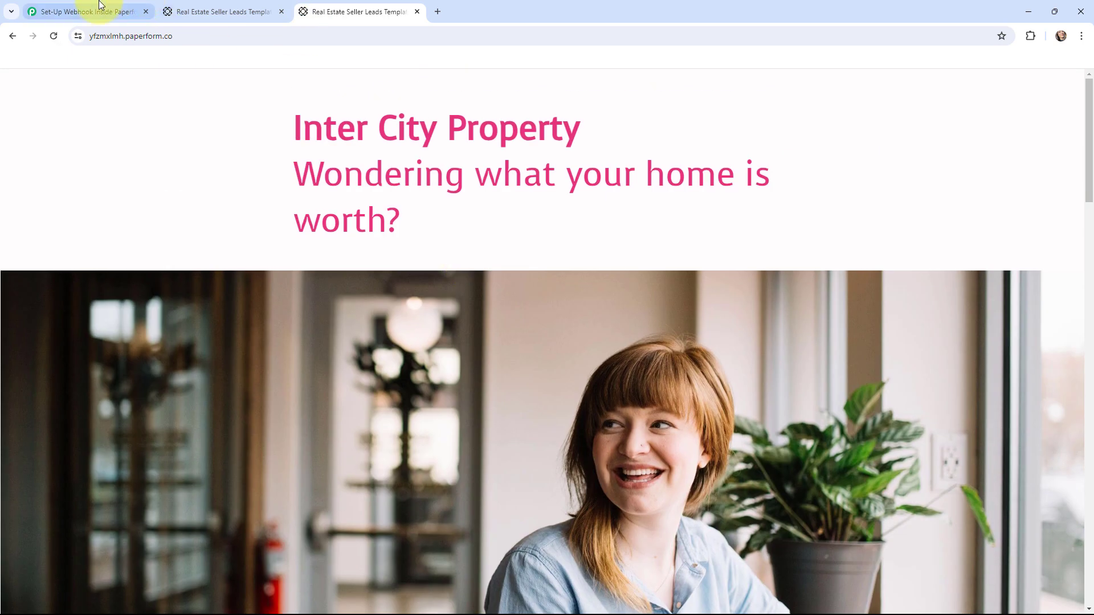
pyautogui.click(97, 12)
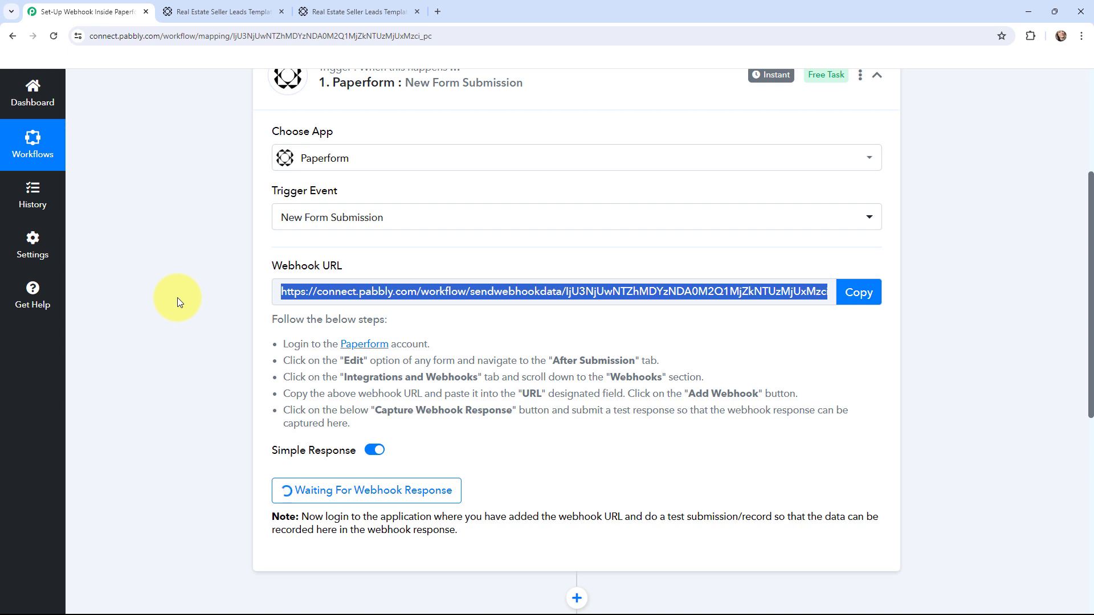
pyautogui.click(330, 19)
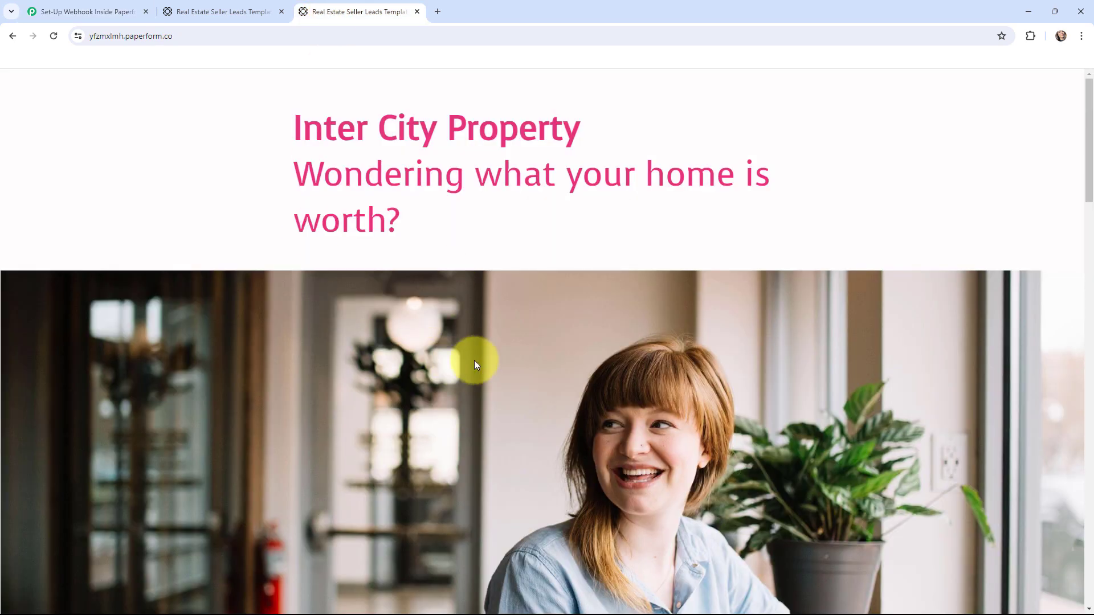
pyautogui.scroll(-9, 484, 355)
pyautogui.scroll(-3, 510, 332)
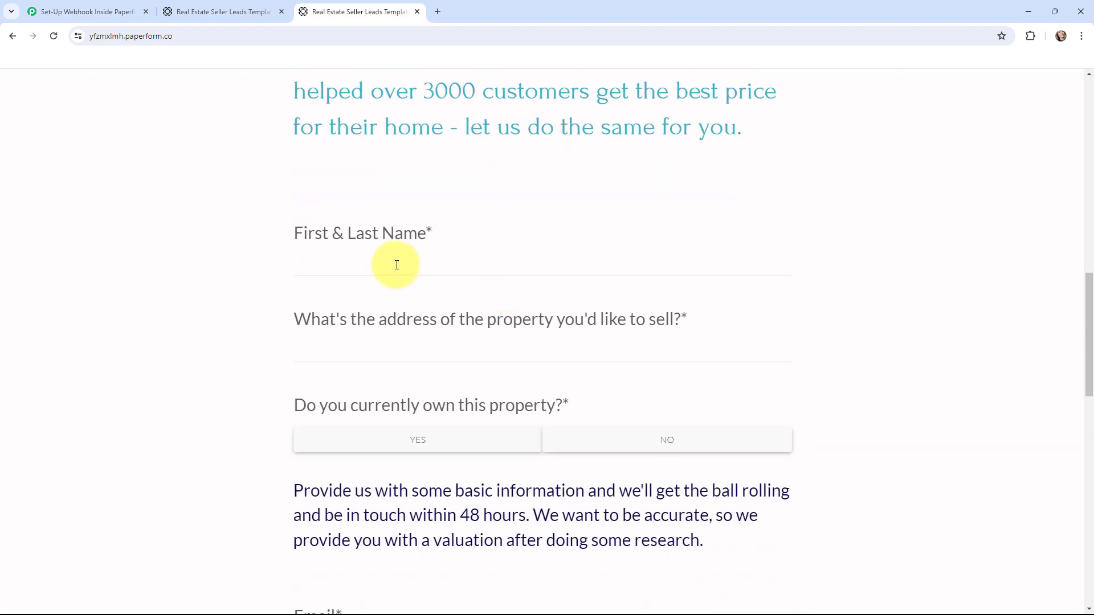
pyautogui.click(384, 264)
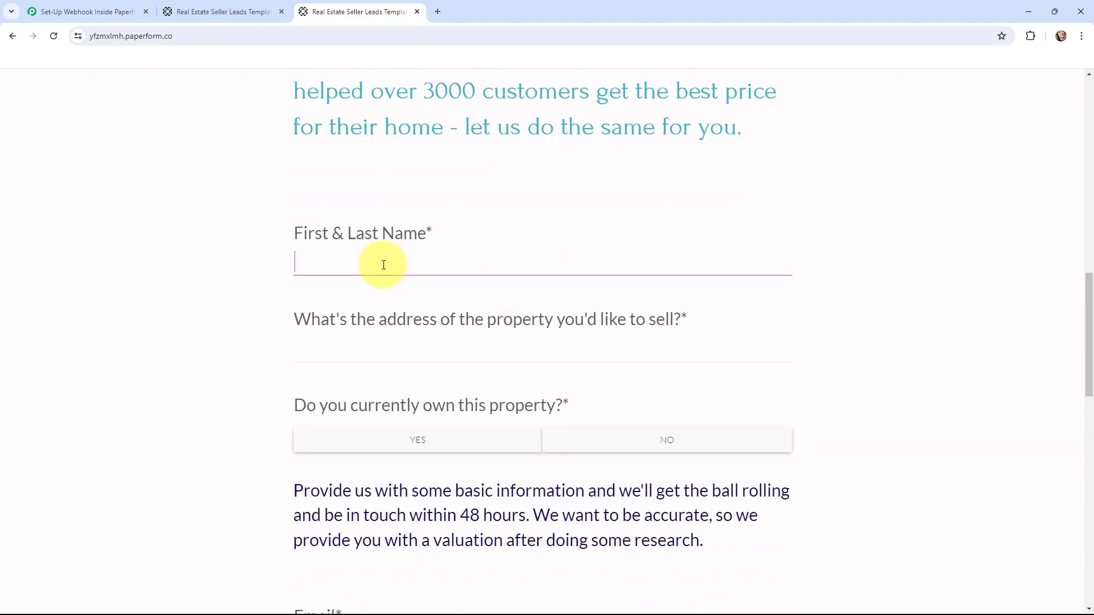
pyautogui.write('Demo Dummy')
pyautogui.click(363, 357)
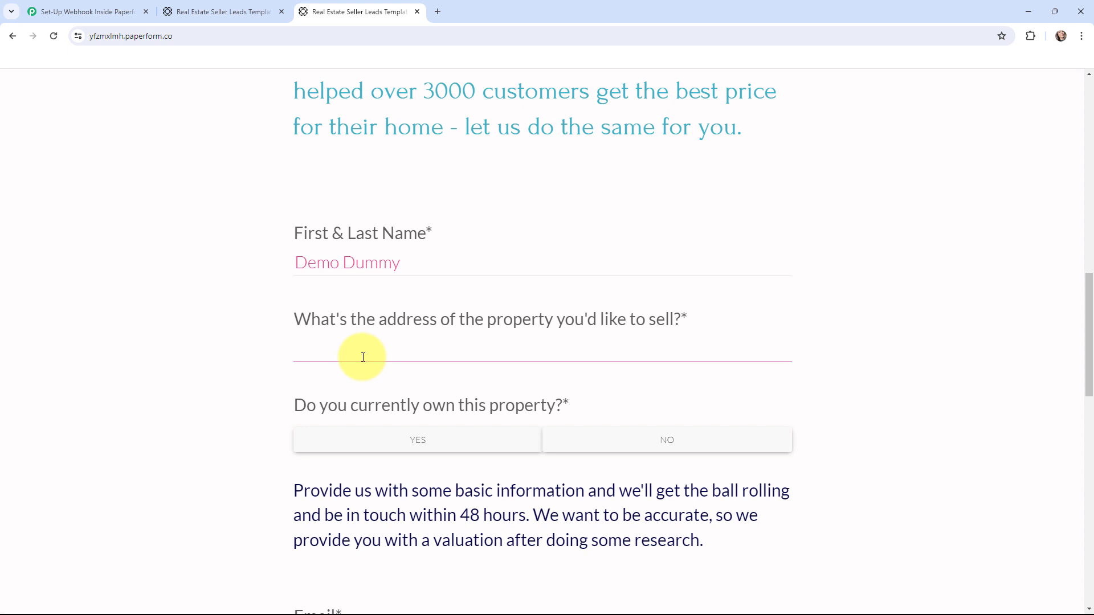
pyautogui.write('123 Gucci Road')
# Answer Yes to owning the property and enter a test email address.
pyautogui.scroll(-2, 319, 325)
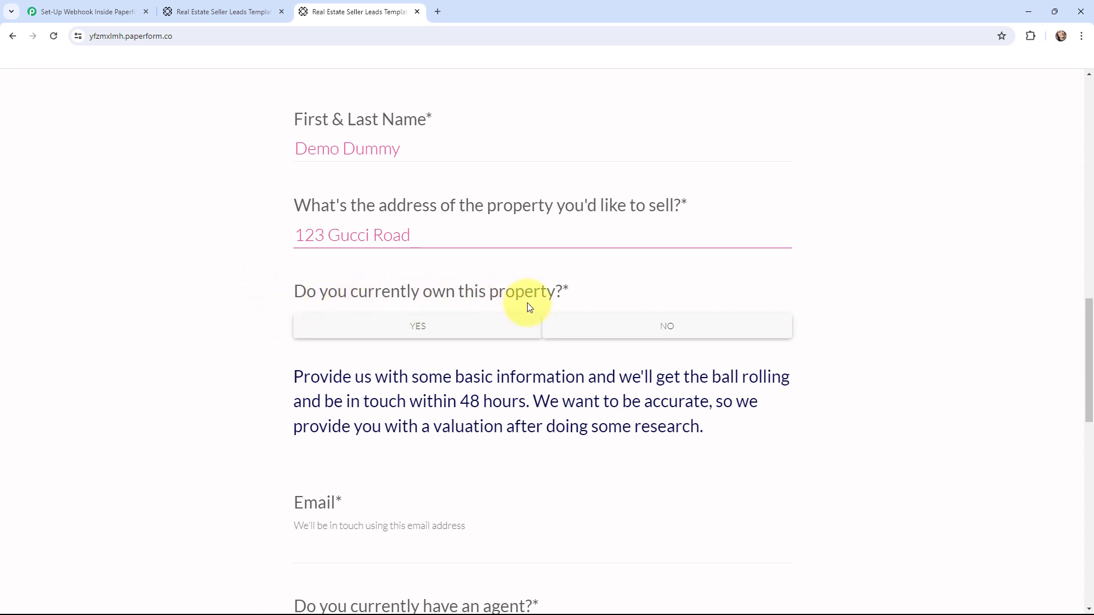
pyautogui.click(427, 328)
pyautogui.scroll(-7, 235, 325)
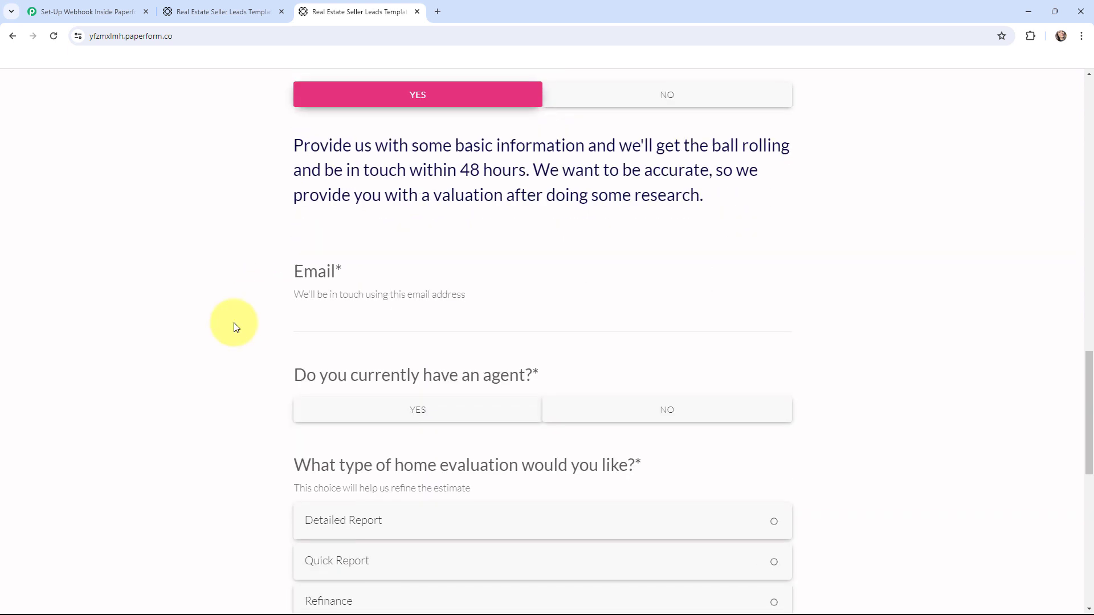
pyautogui.scroll(1, 233, 323)
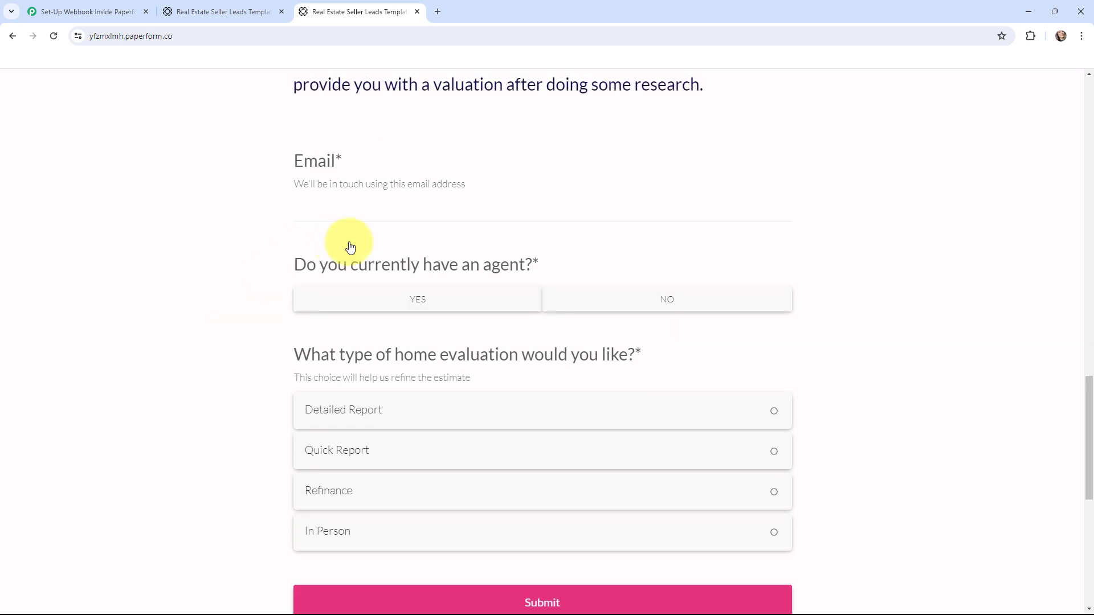
pyautogui.click(388, 210)
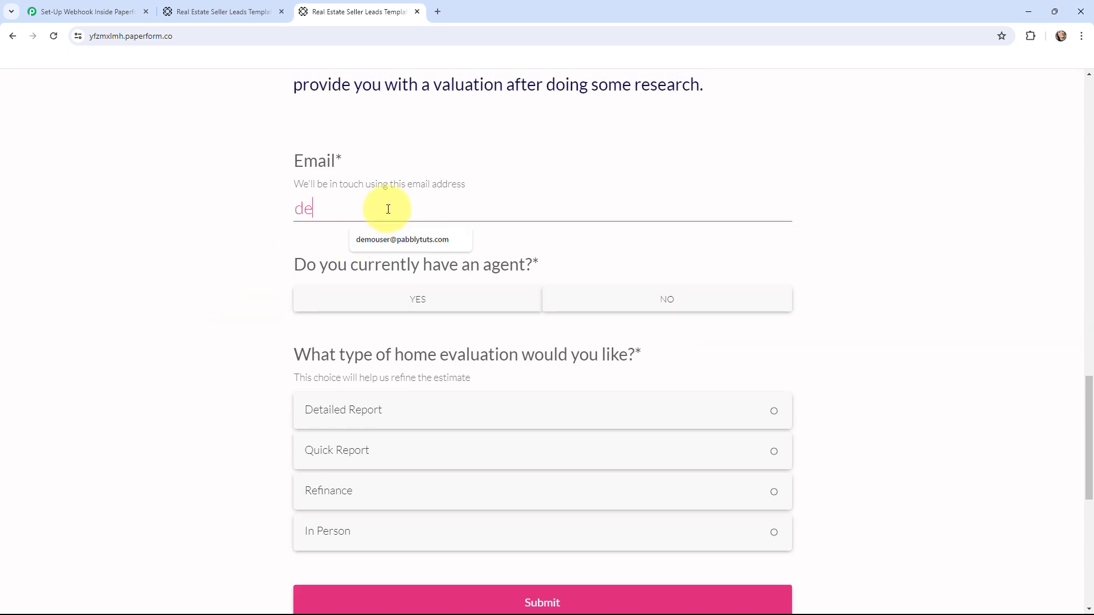
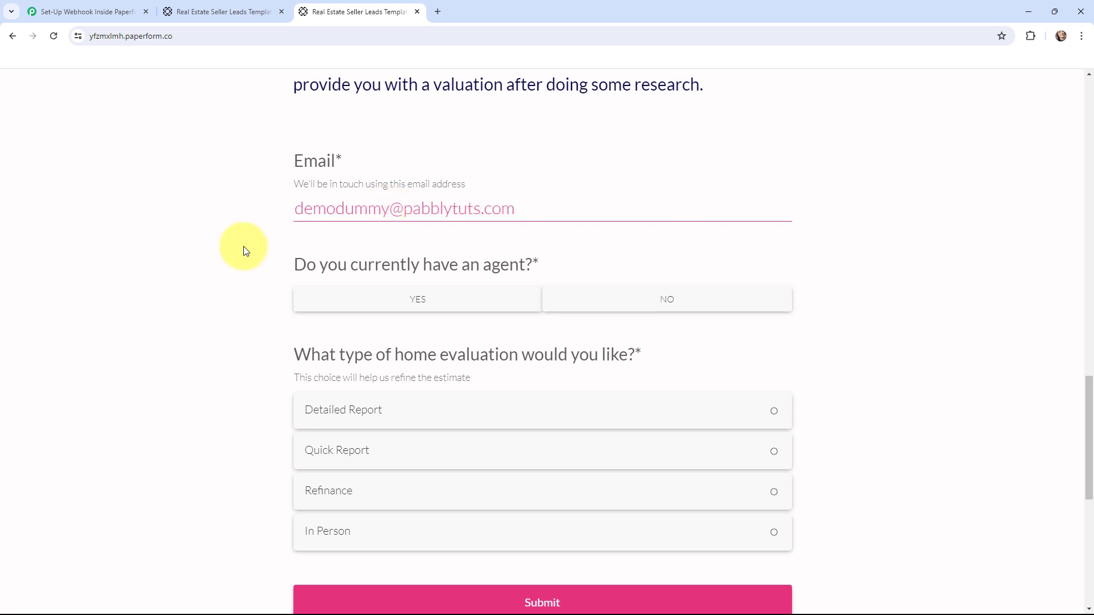
# Answer No to having an agent and choose In Person evaluation.
pyautogui.scroll(-1, 241, 274)
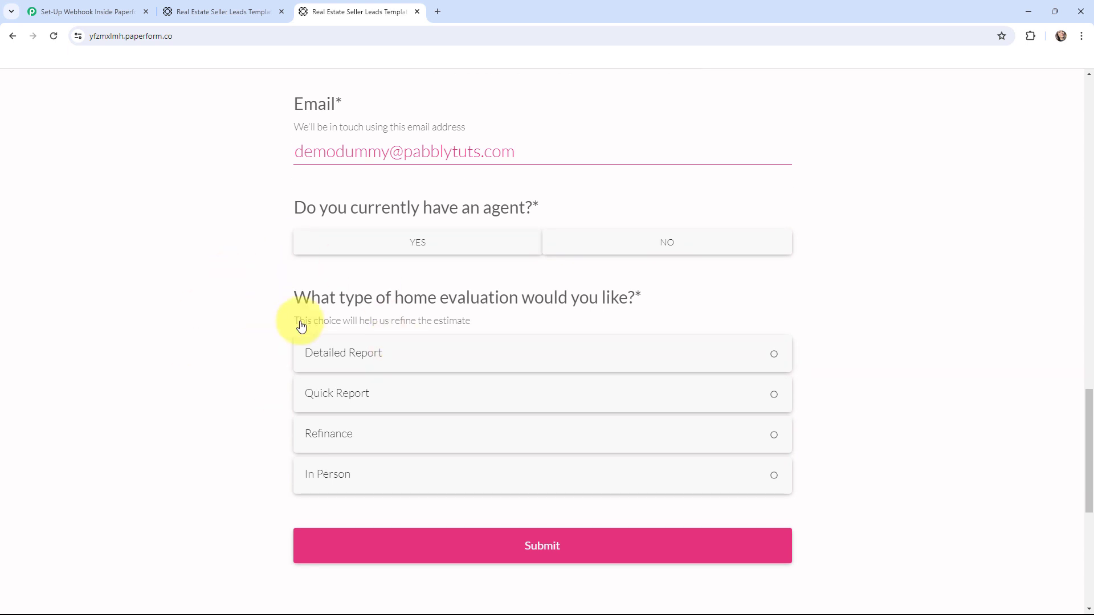
pyautogui.click(352, 482)
pyautogui.scroll(-2, 186, 386)
pyautogui.click(549, 445)
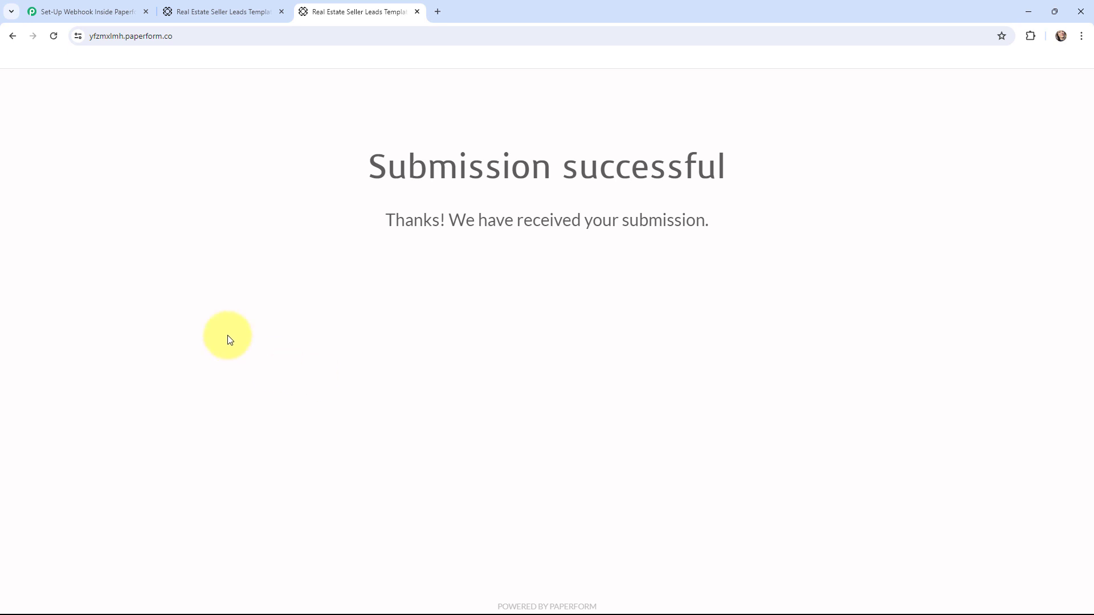
# Review the Paperform trigger's Response Received data, from Submission Id to charge totals.
pyautogui.click(71, 10)
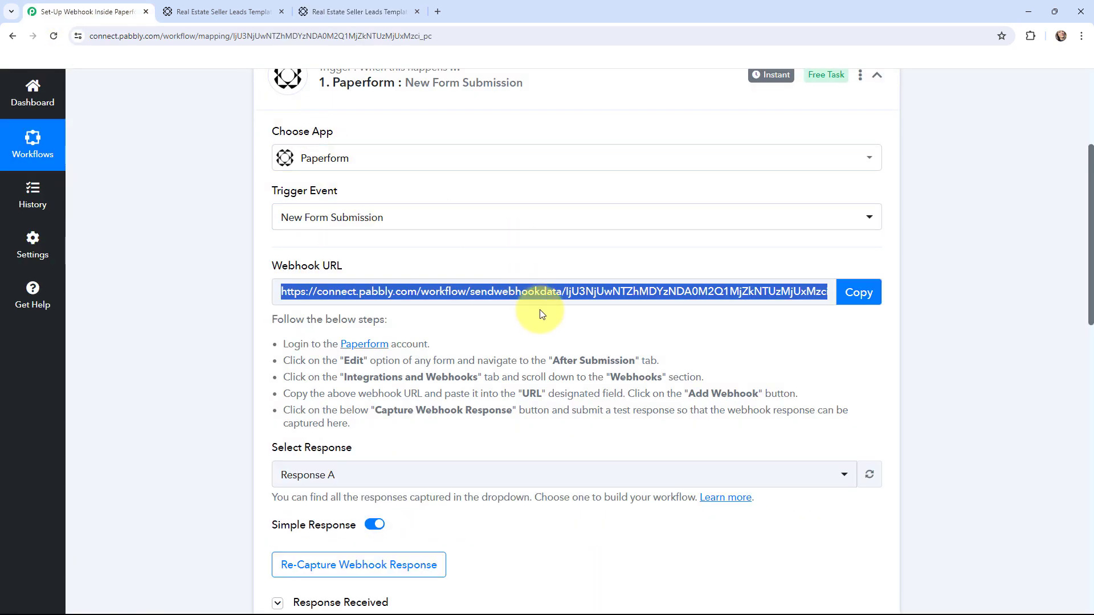
pyautogui.scroll(-2, 543, 318)
pyautogui.scroll(-3, 572, 292)
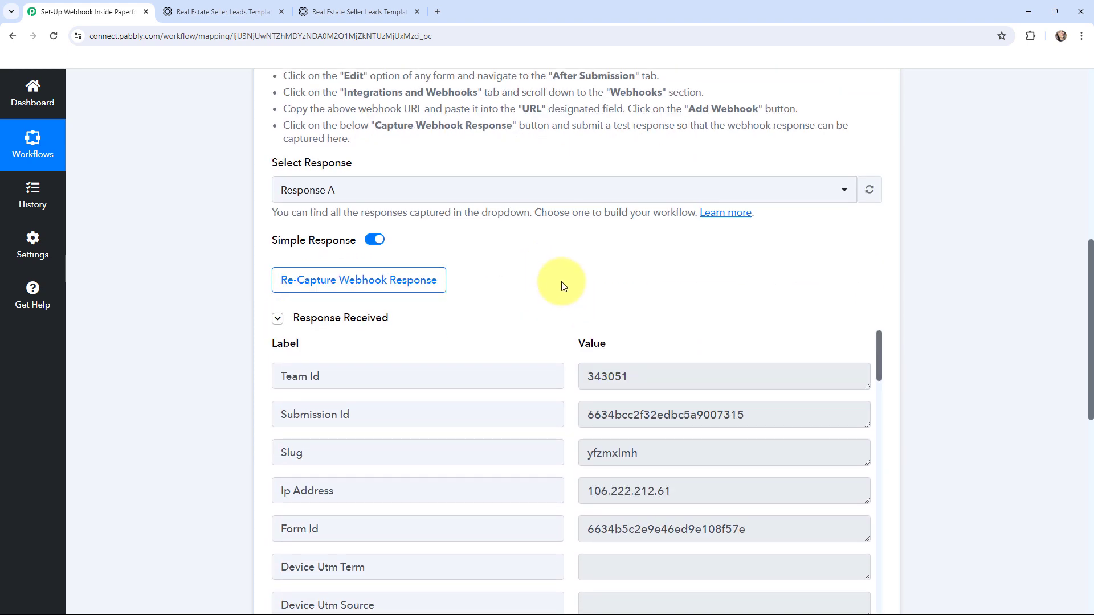
pyautogui.scroll(-2, 558, 268)
pyautogui.scroll(-2, 560, 187)
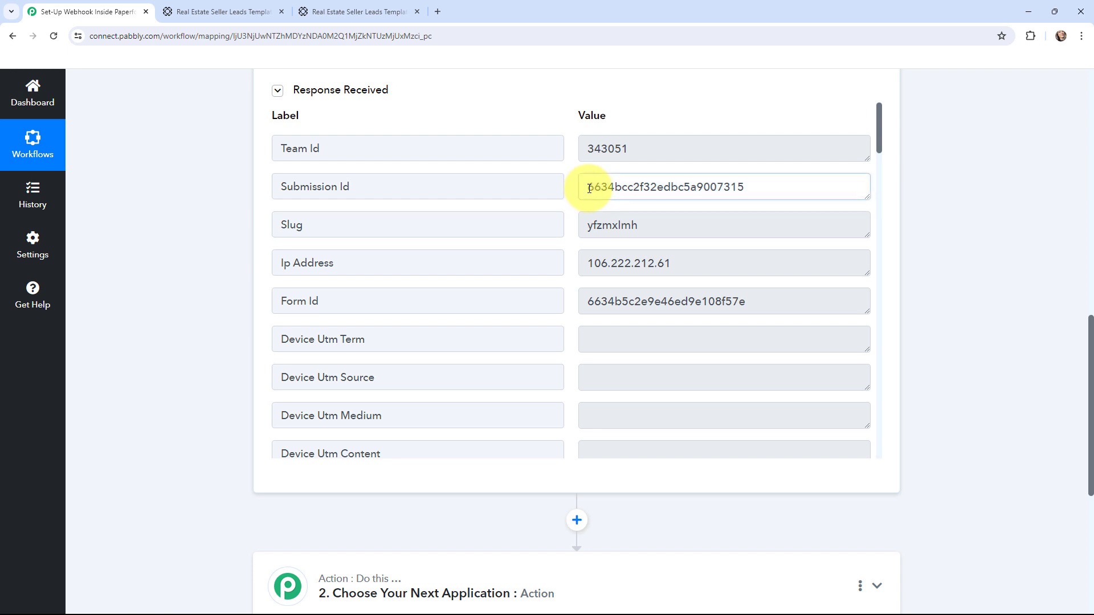
pyautogui.moveTo(585, 187); pyautogui.dragTo(976, 187)
pyautogui.click(967, 205)
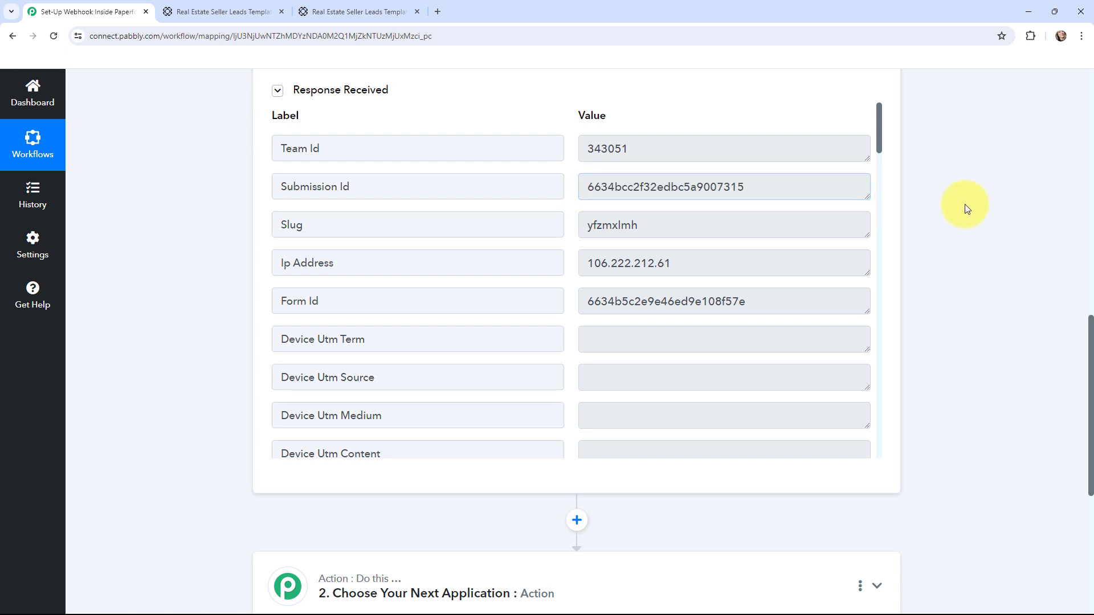
pyautogui.moveTo(881, 141); pyautogui.dragTo(882, 281)
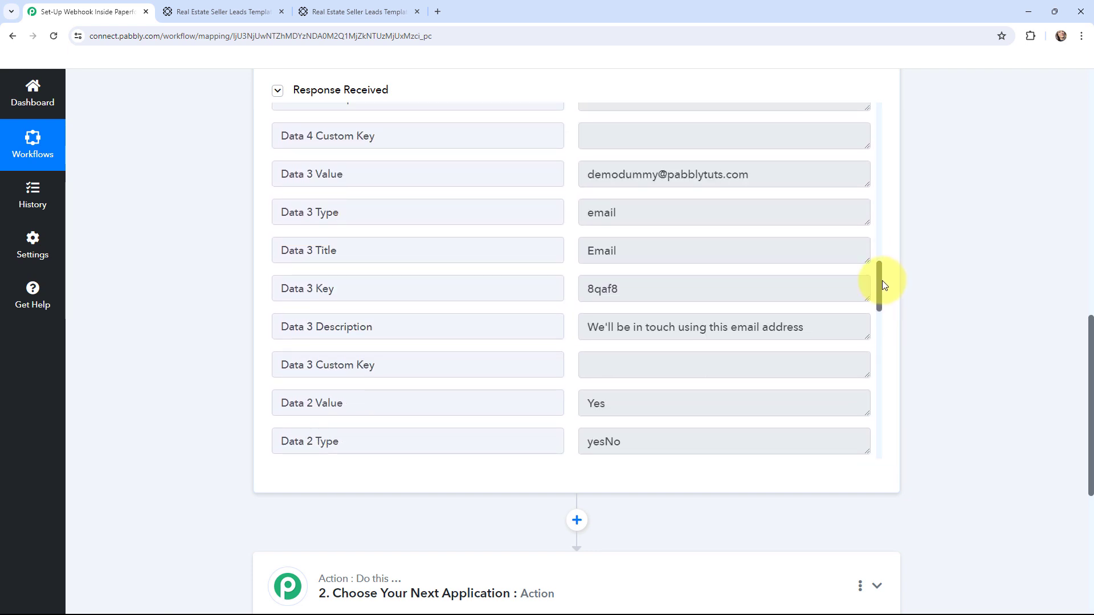
pyautogui.moveTo(883, 285); pyautogui.dragTo(873, 433)
pyautogui.scroll(1, 952, 399)
pyautogui.scroll(12, 953, 399)
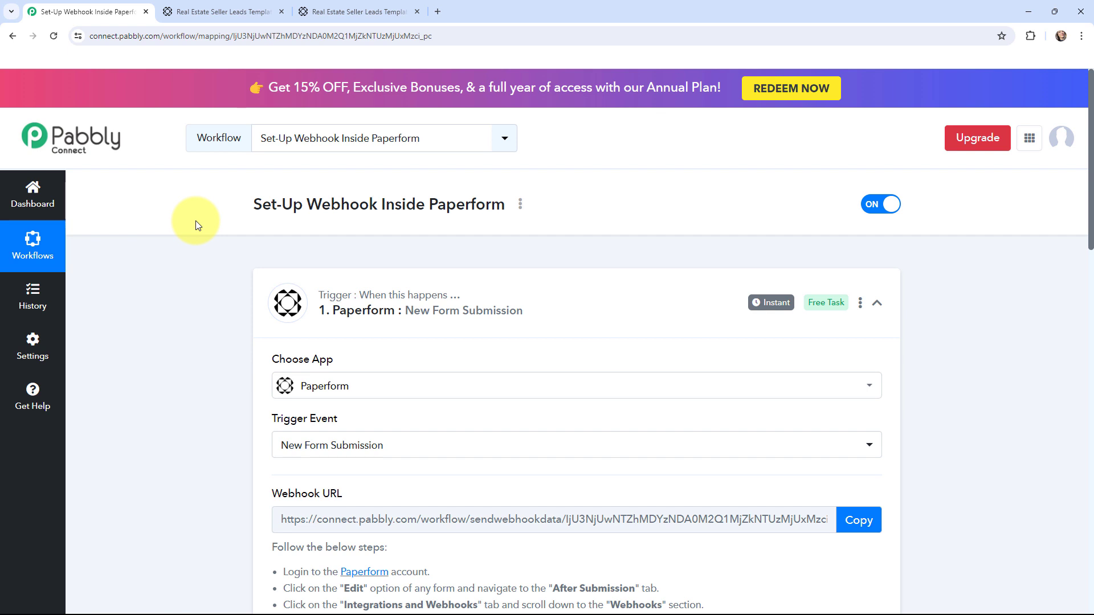
pyautogui.moveTo(756, 311)
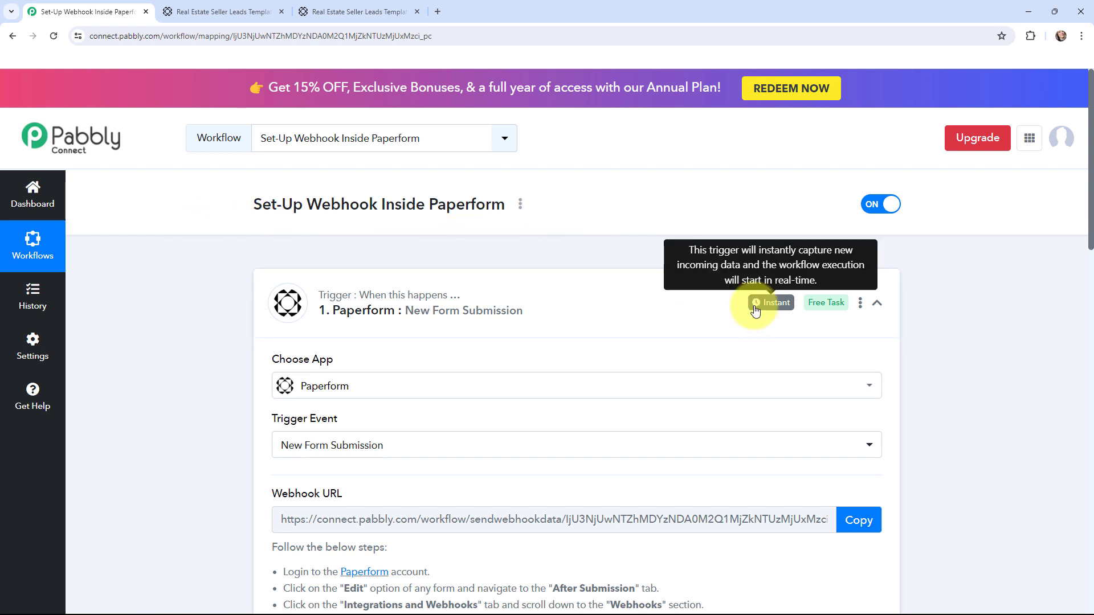